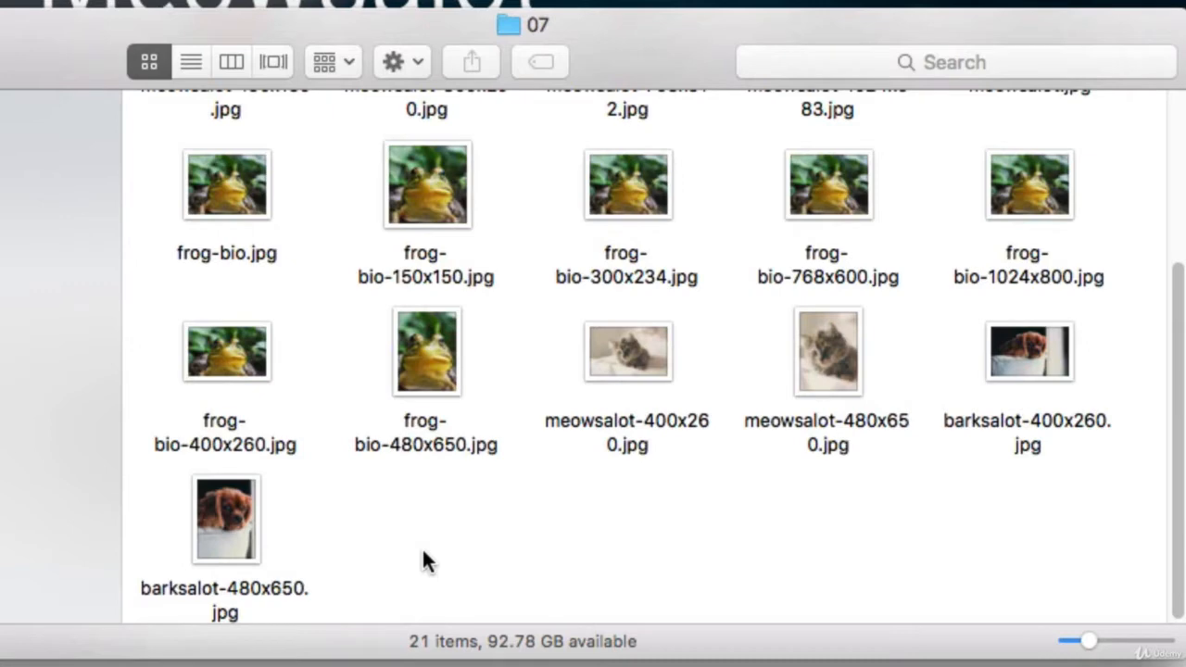
Step: Examine the generated image sizes in the 07 uploads folder, comparing the 400x260 and 480x650 versions of meowsalot.jpg
{"action": "left_click", "coordinate": [628, 378]}
{"action": "left_click", "coordinate": [817, 336]}
{"action": "left_click", "coordinate": [820, 450]}
{"action": "left_click", "coordinate": [839, 341]}
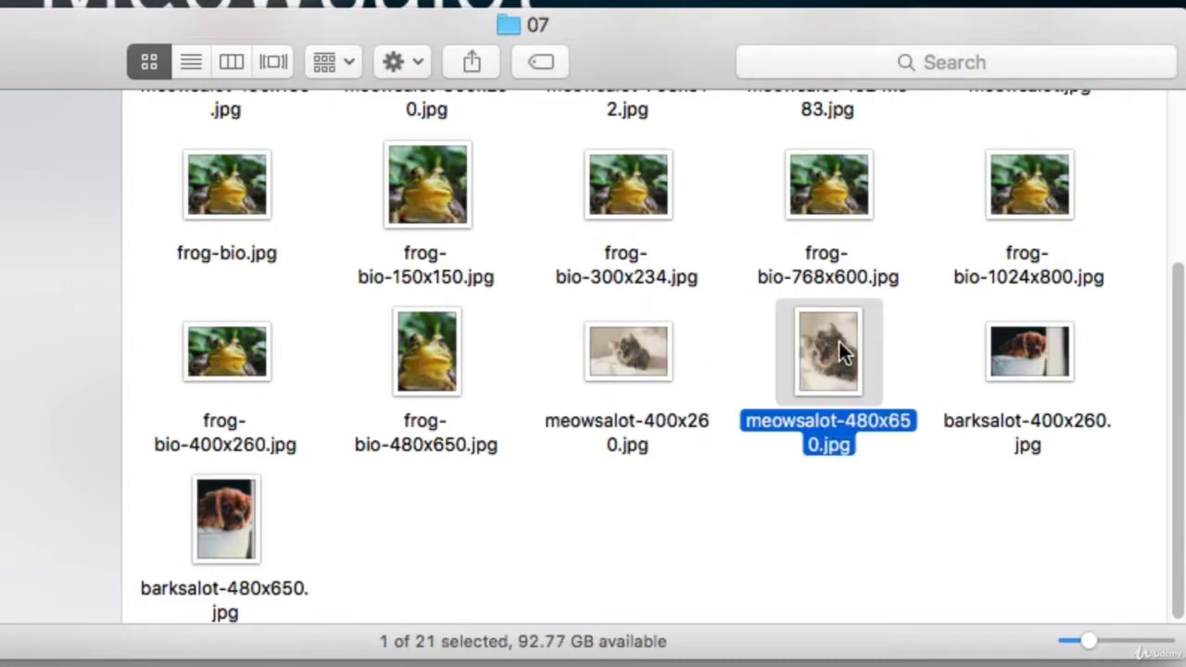
{"action": "left_click", "coordinate": [669, 364]}
{"action": "left_click", "coordinate": [858, 564]}
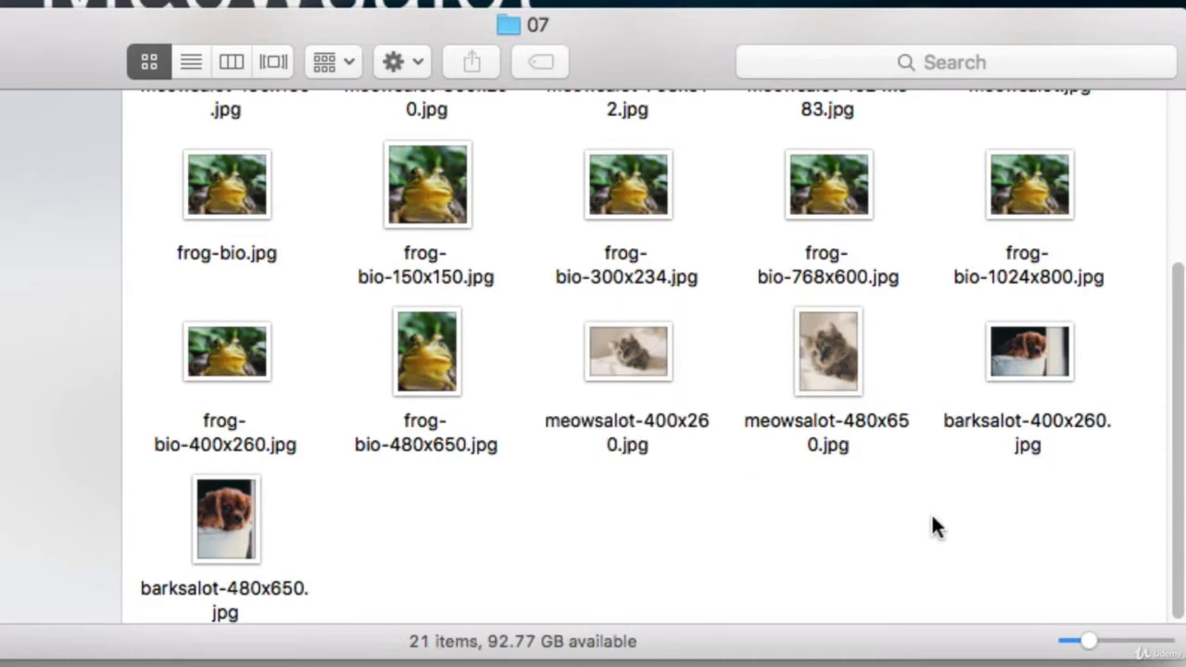
{"action": "scroll", "coordinate": [932, 519], "scroll_direction": "up", "scroll_amount": 5}
{"action": "left_click_drag", "start_coordinate": [1132, 163], "coordinate": [355, 448]}
{"action": "left_click", "coordinate": [315, 489]}
{"action": "scroll", "coordinate": [315, 490], "scroll_direction": "down", "scroll_amount": 5}
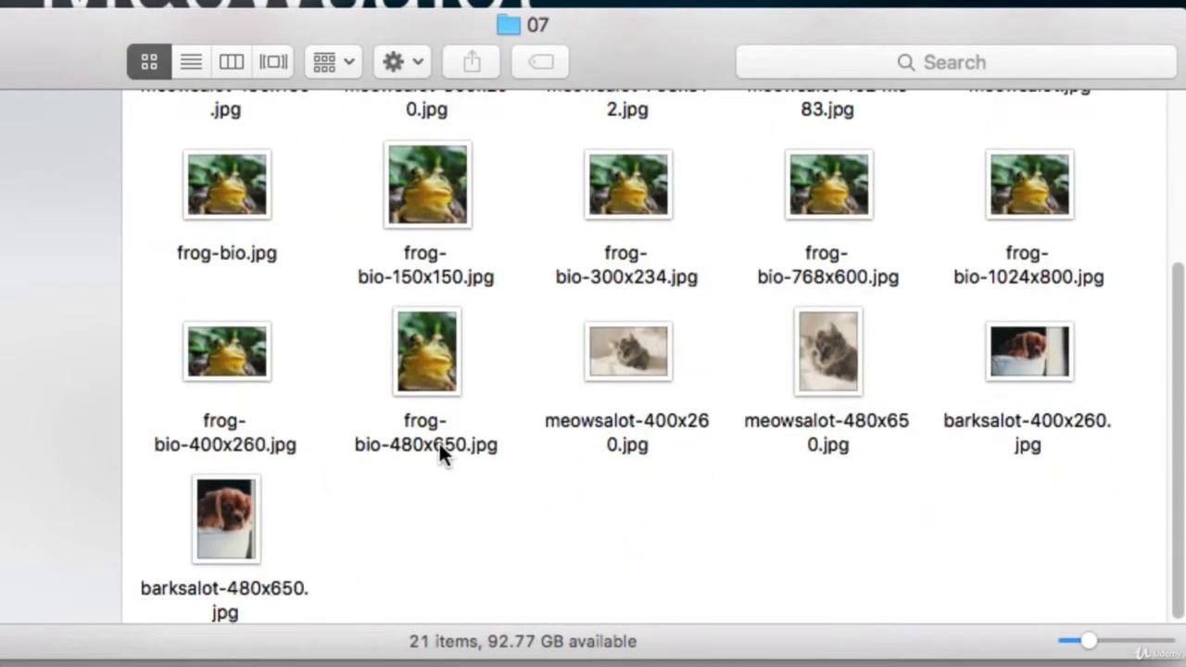
{"action": "left_click", "coordinate": [838, 400]}
{"action": "left_click", "coordinate": [884, 473]}
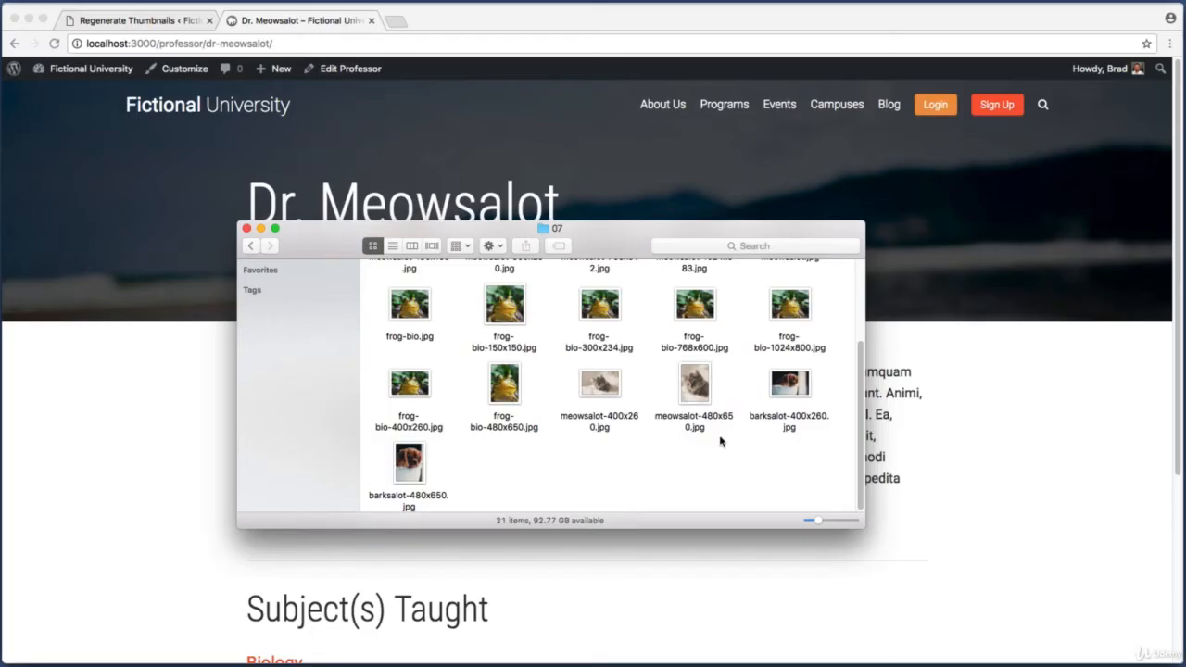
Step: Switch to Chrome and examine the kitten photo beside the text on the professor page
{"action": "left_click", "coordinate": [1010, 440]}
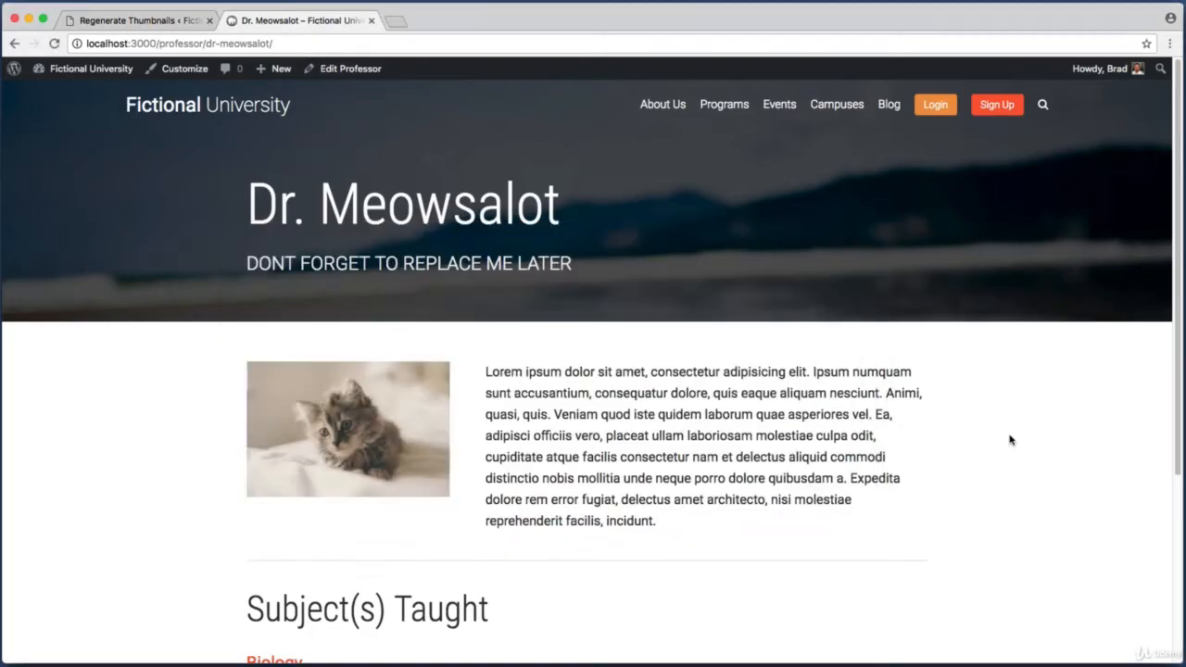
{"action": "key", "text": "super+shift+4"}
{"action": "left_click_drag", "start_coordinate": [236, 350], "coordinate": [456, 519]}
{"action": "key", "text": "super+shift+4"}
{"action": "left_click_drag", "start_coordinate": [243, 350], "coordinate": [638, 556]}
Step: Switch to Sublime Text, open functions.php and examine the professorLandscape and professorPortrait image size definitions
{"action": "key", "text": "super+Tab"}
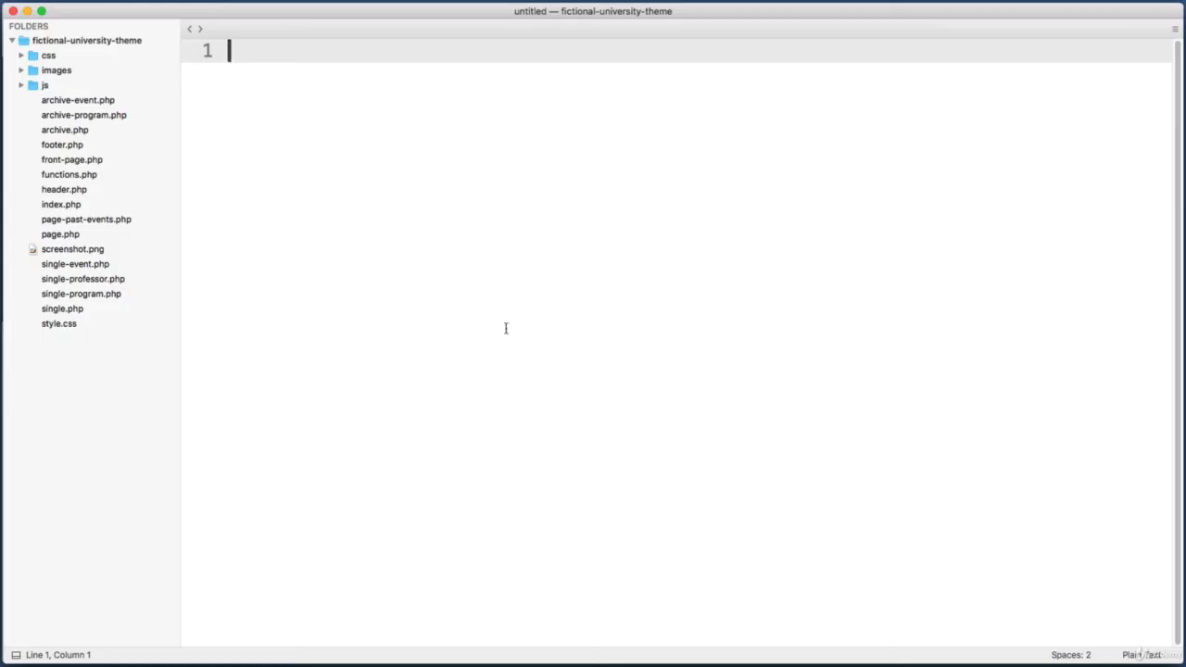
{"action": "key", "text": "super+shift+4"}
{"action": "left_click_drag", "start_coordinate": [41, 170], "coordinate": [92, 180]}
{"action": "left_click", "coordinate": [93, 179]}
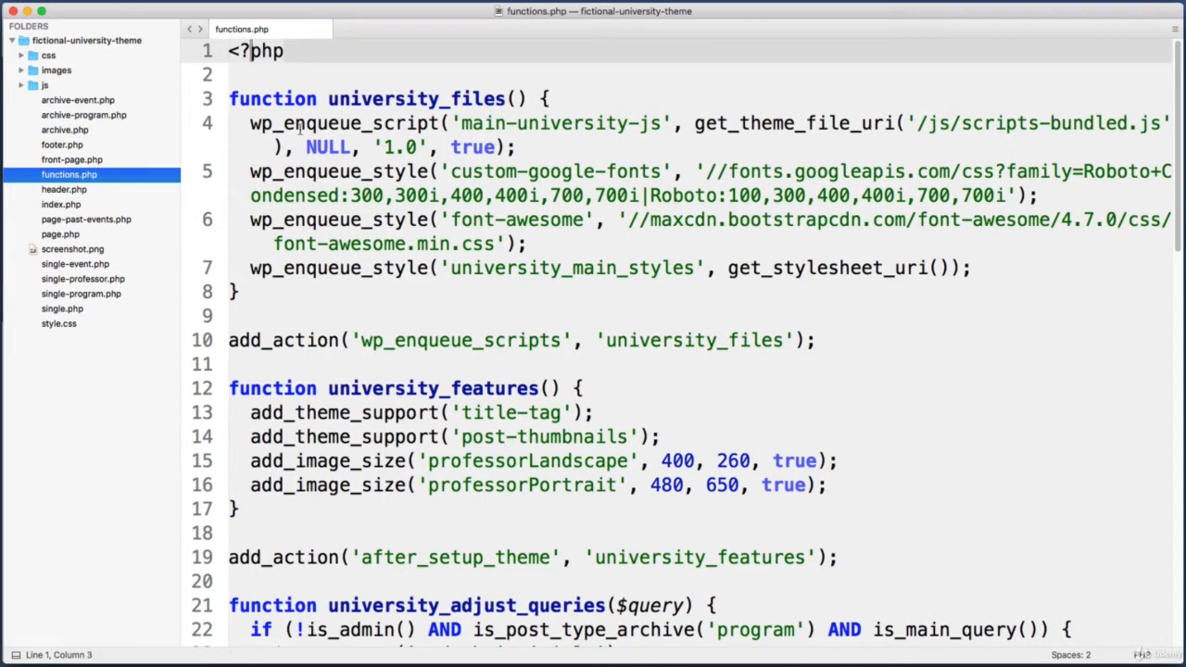
{"action": "left_click_drag", "start_coordinate": [250, 460], "coordinate": [496, 471]}
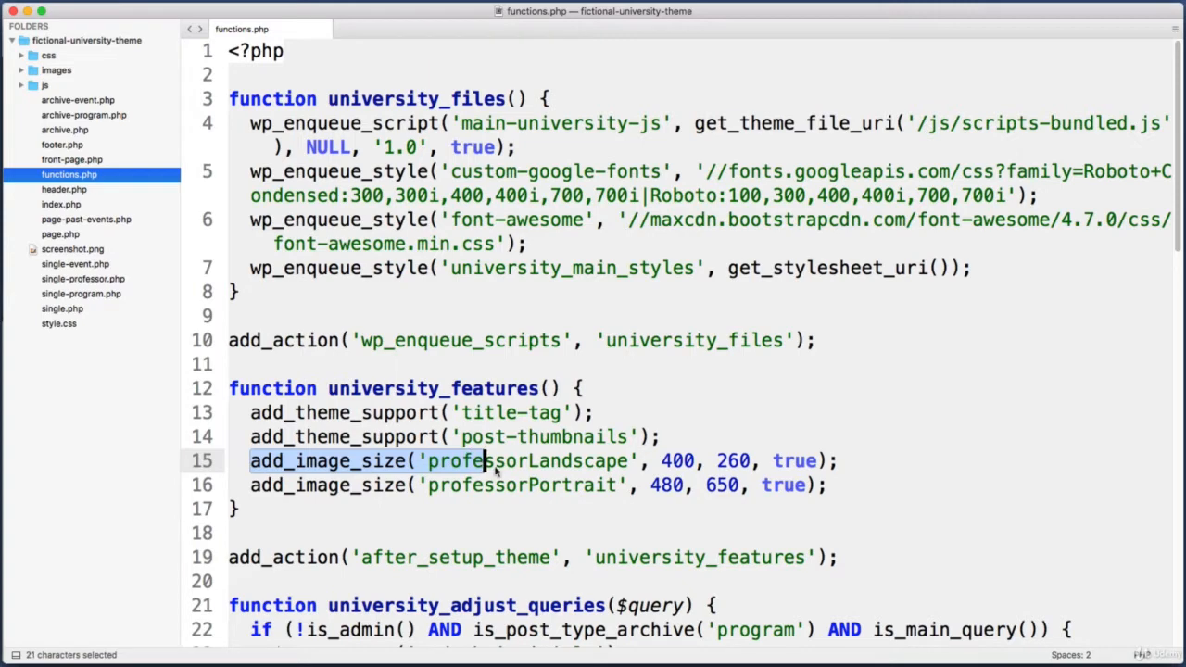
{"action": "double_click", "coordinate": [551, 463]}
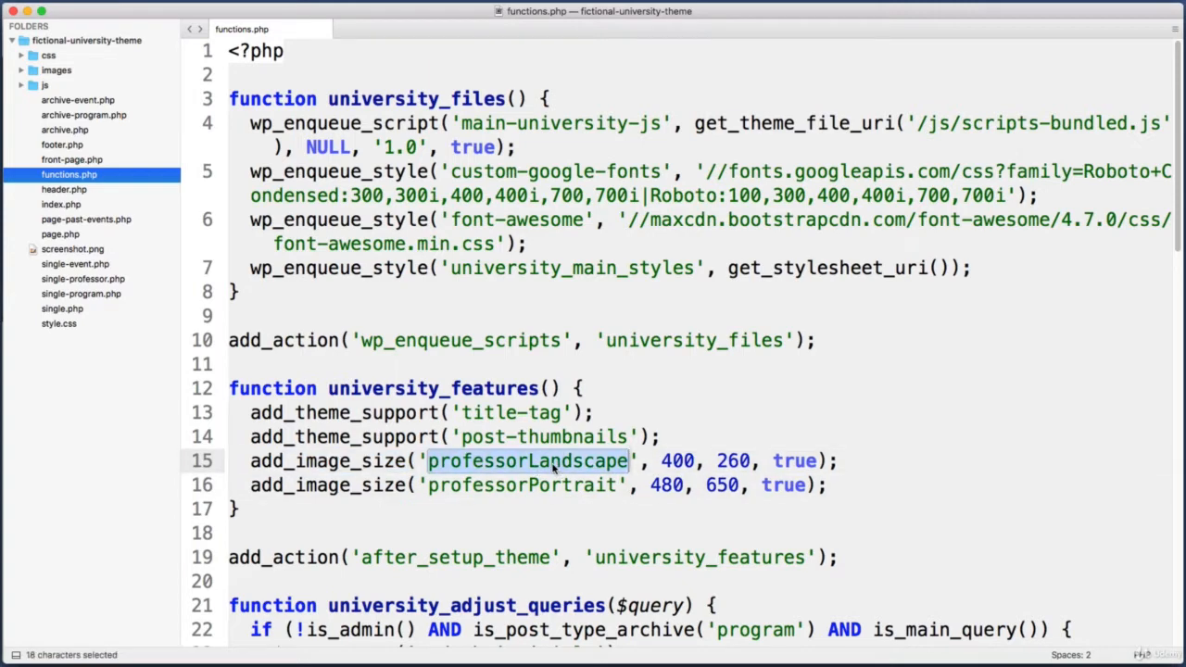
{"action": "double_click", "coordinate": [516, 485]}
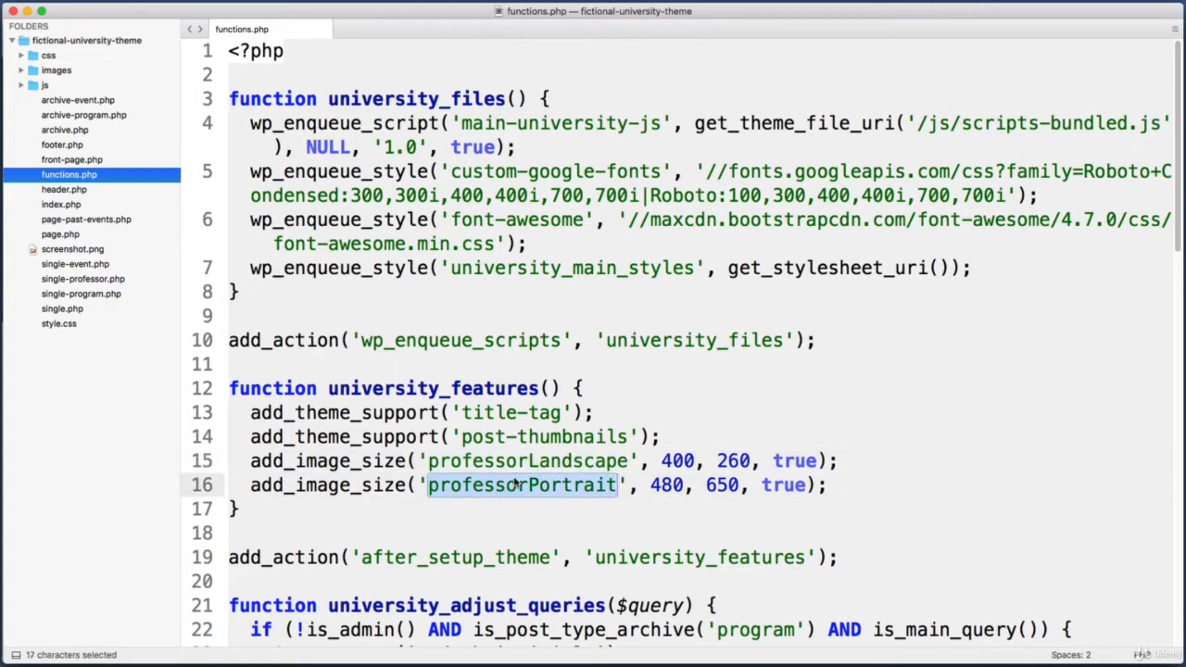
{"action": "left_click", "coordinate": [473, 462]}
Step: Switch back to Chrome and check the area of the professor page that holds the photo and biography
{"action": "key", "text": "super+Tab"}
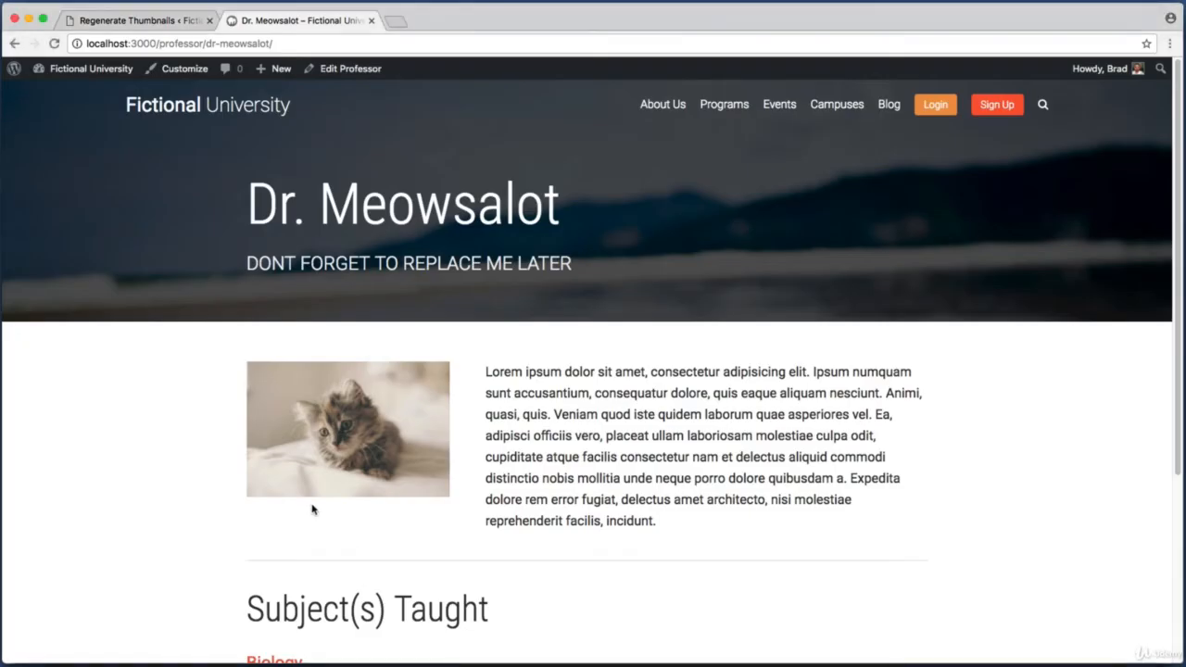
{"action": "key", "text": "super+shift+4"}
{"action": "left_click_drag", "start_coordinate": [216, 331], "coordinate": [658, 529]}
Step: Return to Sublime Text, open single-professor.php and locate the the_post_thumbnail() call in the one-third column
{"action": "key", "text": "super+Tab"}
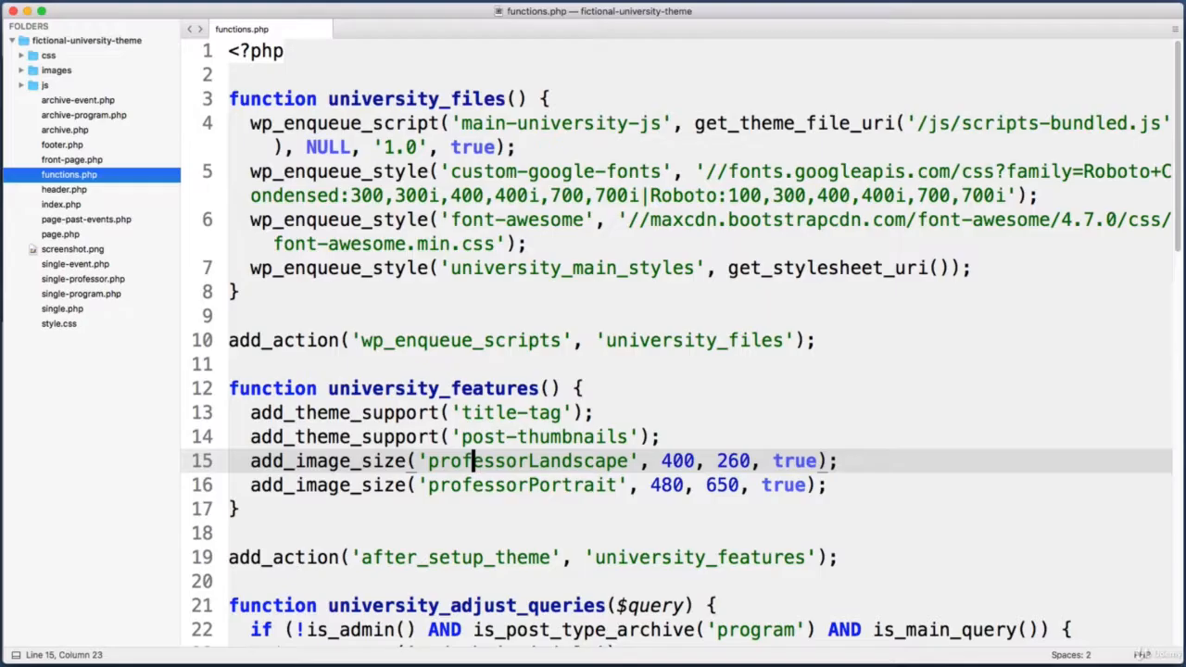
{"action": "left_click", "coordinate": [59, 281]}
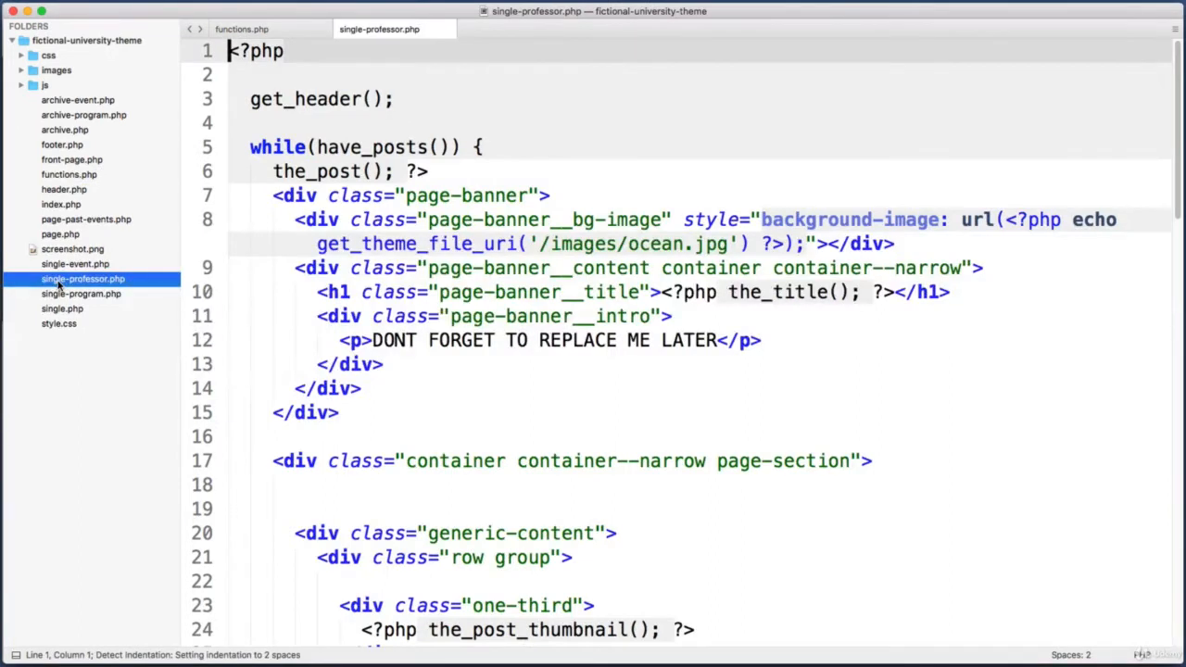
{"action": "scroll", "coordinate": [403, 262], "scroll_direction": "down", "scroll_amount": 6}
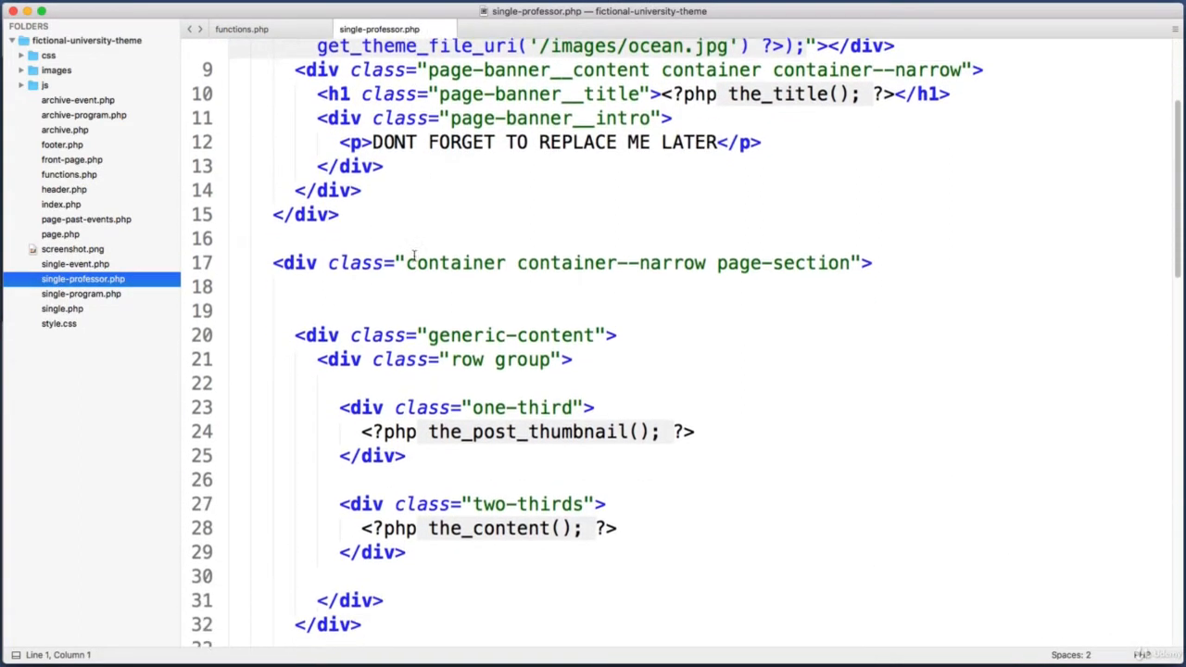
{"action": "left_click_drag", "start_coordinate": [349, 343], "coordinate": [713, 336]}
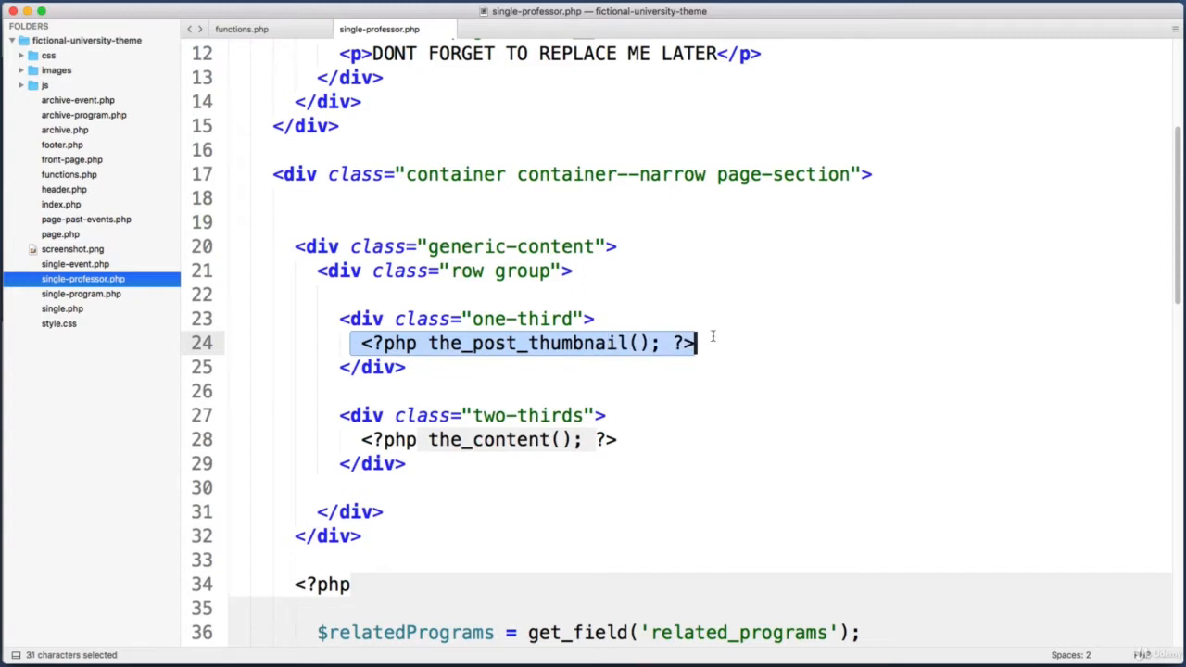
{"action": "left_click", "coordinate": [600, 343]}
{"action": "left_click_drag", "start_coordinate": [428, 343], "coordinate": [639, 343]}
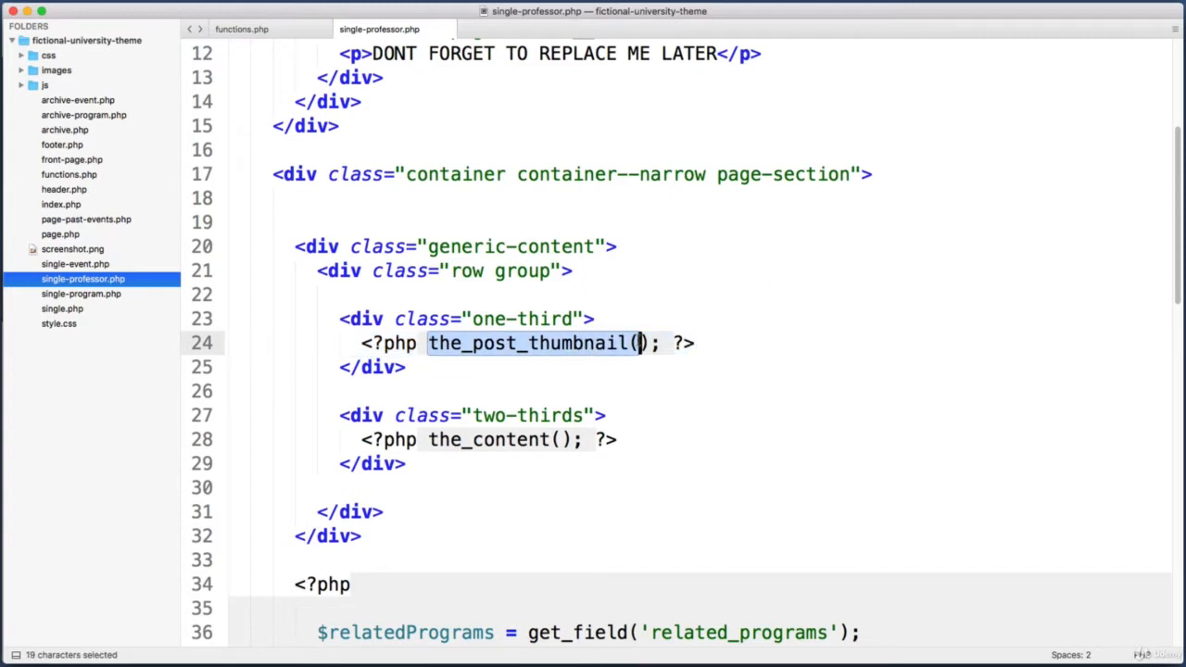
{"action": "left_click", "coordinate": [622, 343]}
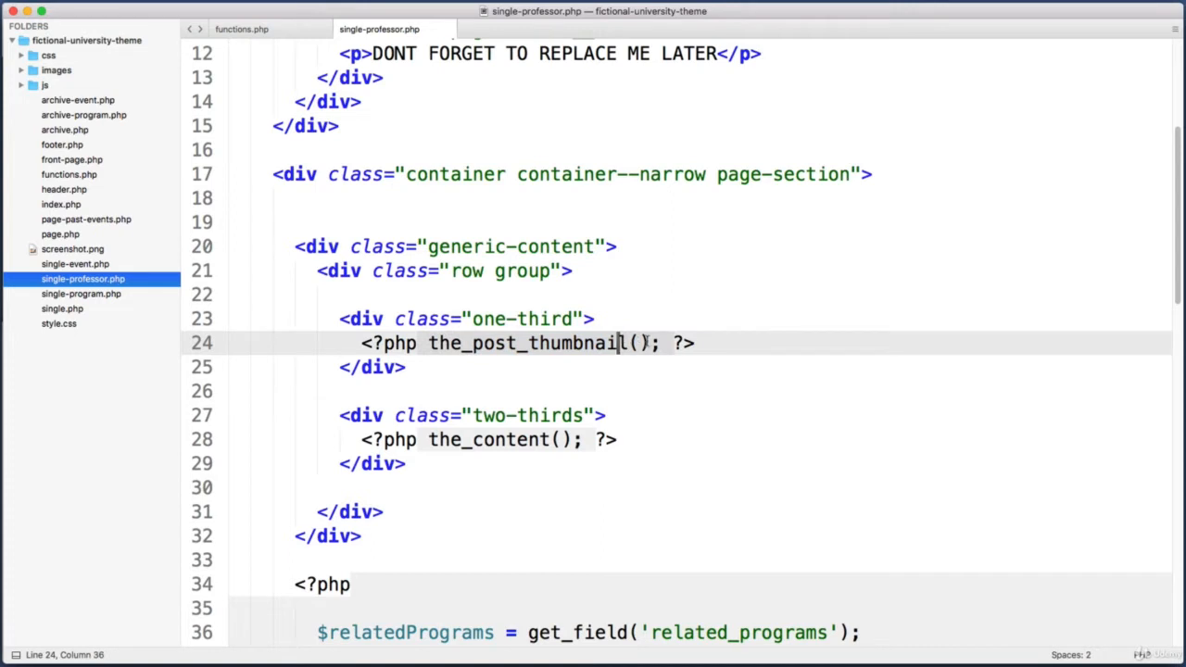
Step: Pass 'professorPortrait' as the argument of the_post_thumbnail() in the one-third div and save the file
{"action": "left_click_drag", "start_coordinate": [652, 343], "coordinate": [607, 343]}
{"action": "left_click", "coordinate": [643, 345]}
{"action": "type", "text": "'"}
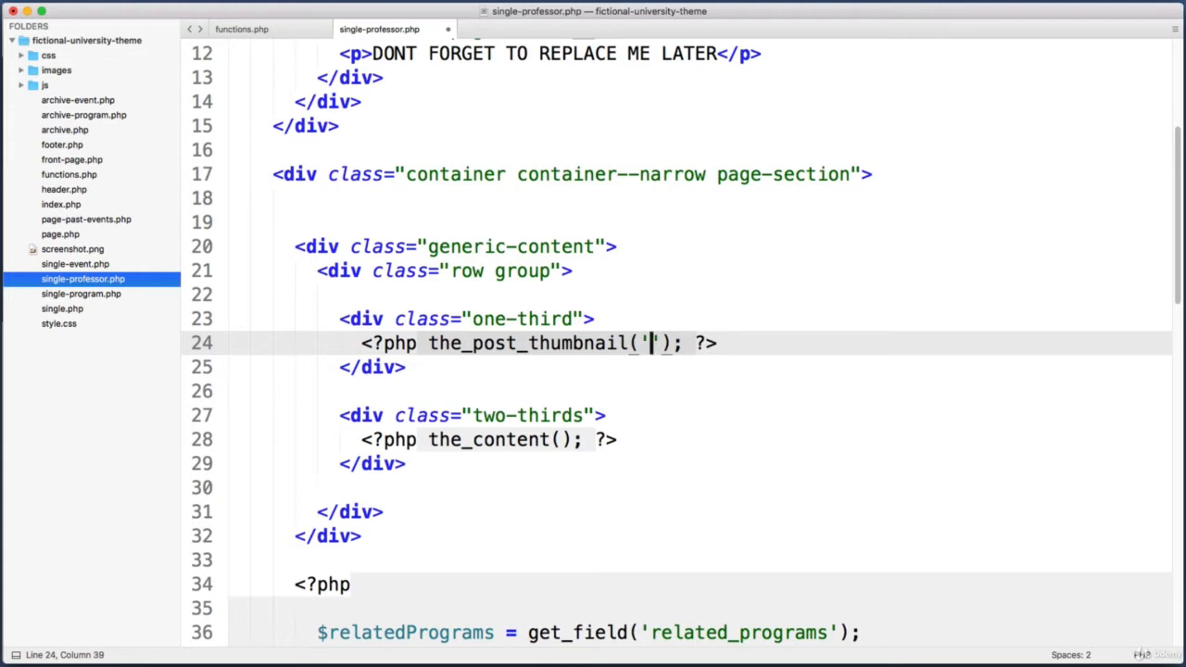
{"action": "type", "text": "professo"}
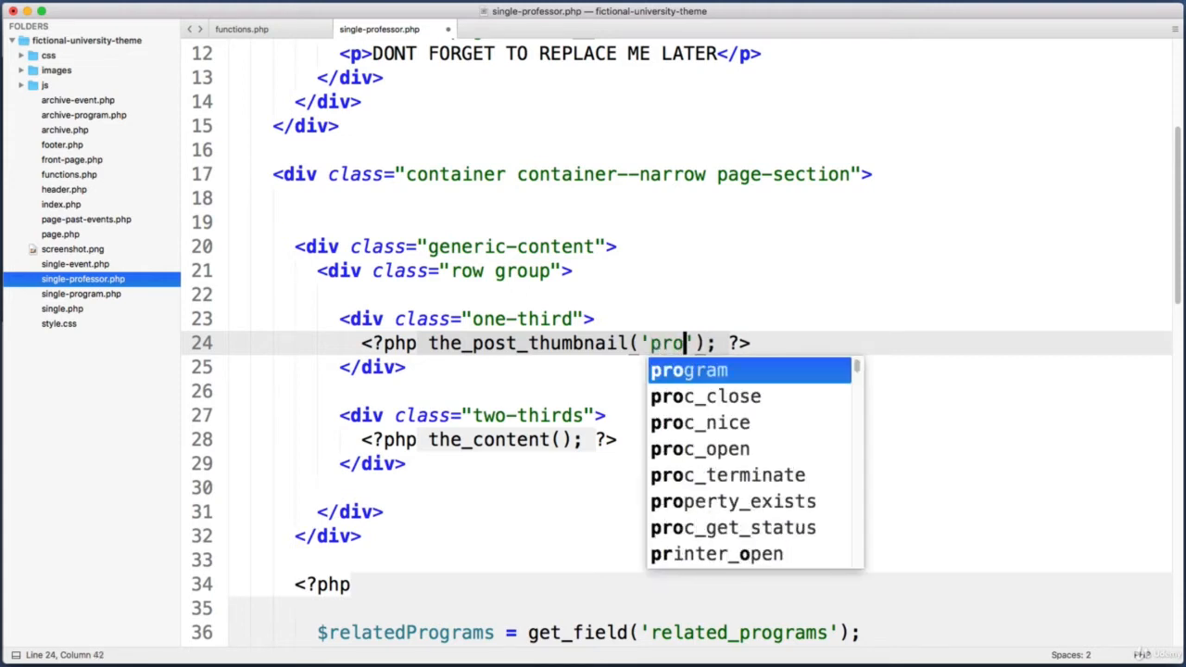
{"action": "type", "text": "rPortrait"}
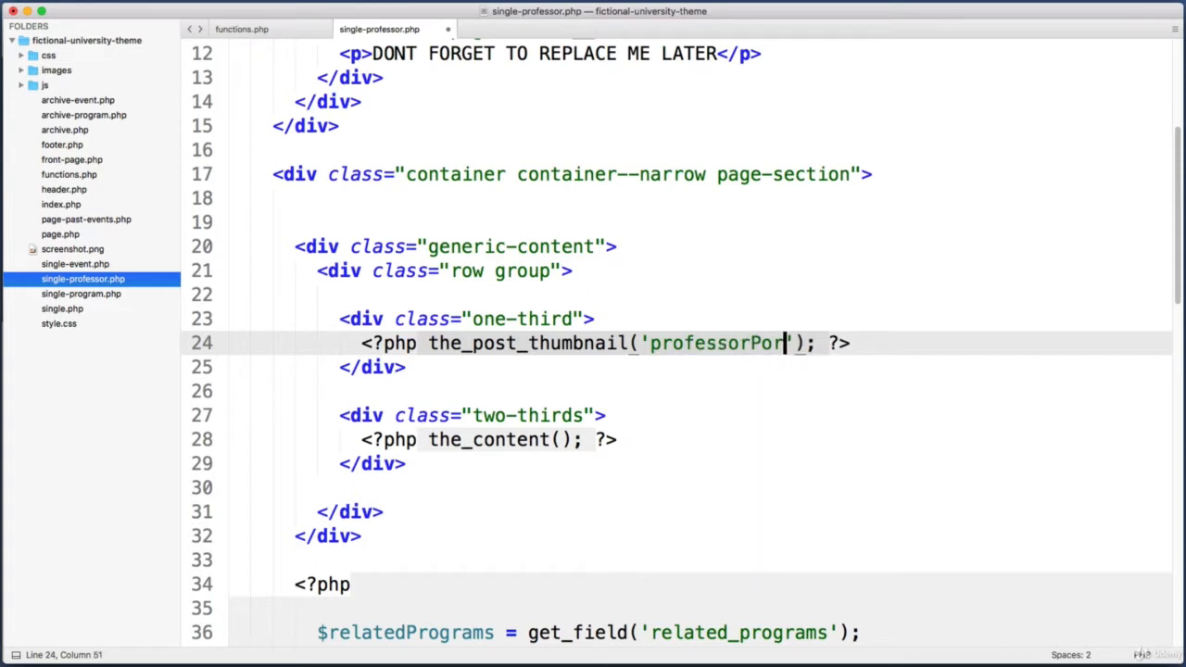
{"action": "key", "text": "super+s"}
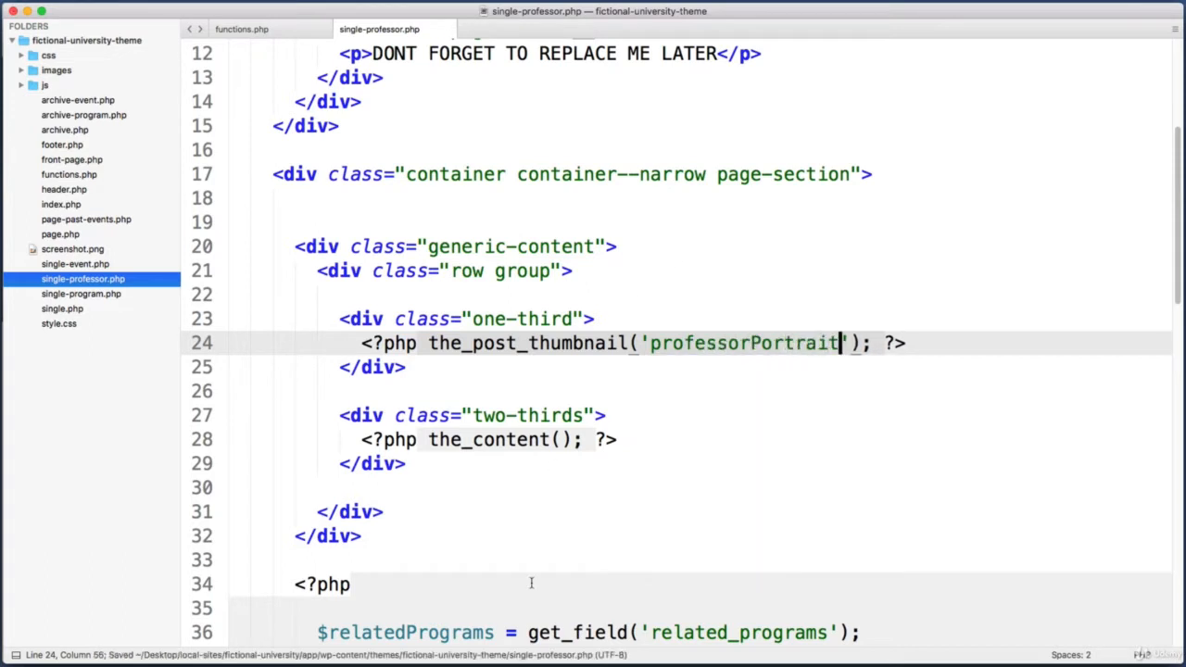
Step: Switch to Chrome, reload the professor page and inspect the professor's photo
{"action": "key", "text": "super+Tab"}
{"action": "key", "text": "super+r"}
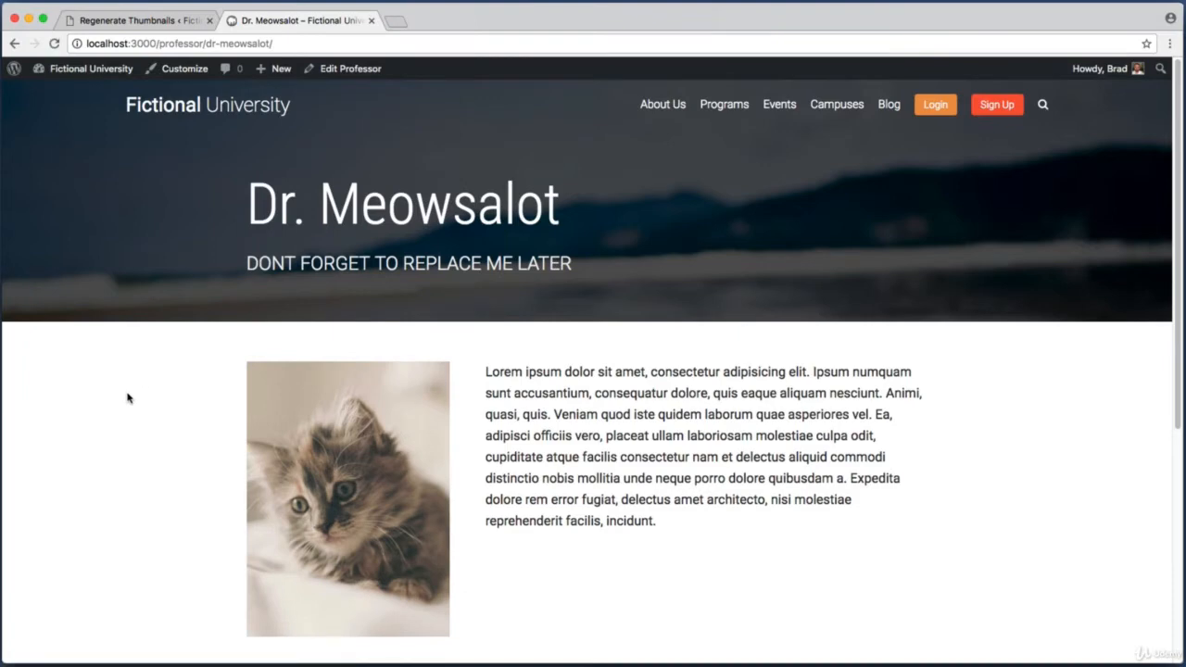
{"action": "key", "text": "super+shift+4"}
{"action": "left_click_drag", "start_coordinate": [232, 329], "coordinate": [467, 634]}
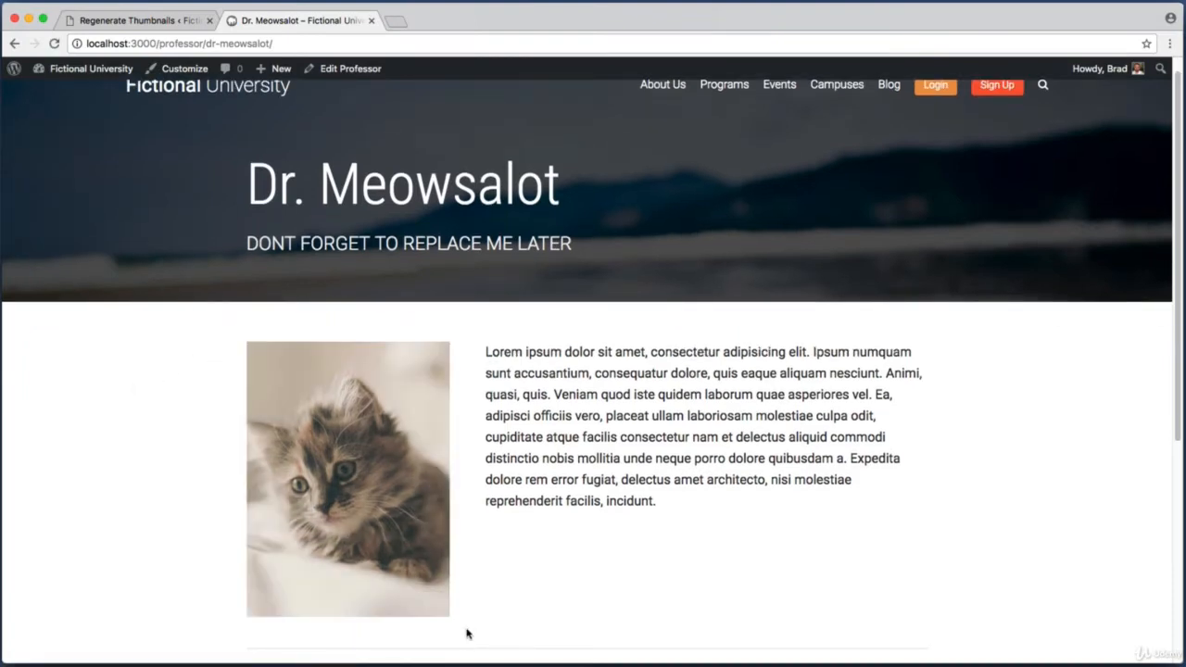
Step: Open the Biology program page from the professor's list of subjects taught and view its professors section
{"action": "scroll", "coordinate": [598, 458], "scroll_direction": "down", "scroll_amount": 4}
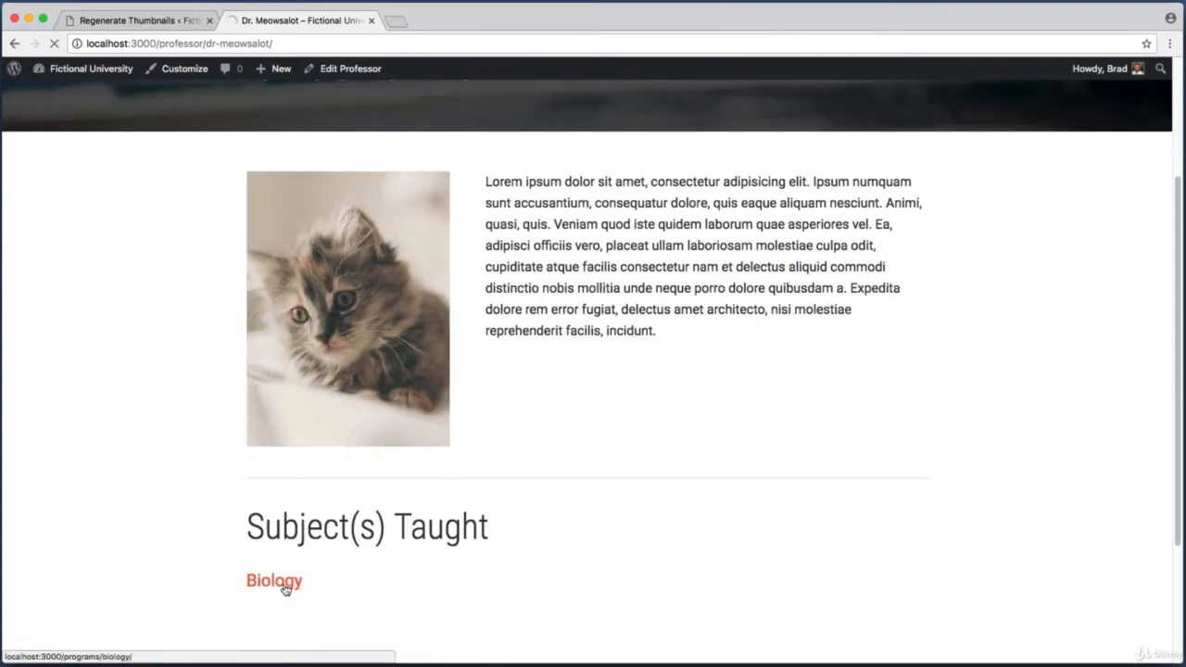
{"action": "left_click", "coordinate": [284, 582]}
{"action": "scroll", "coordinate": [135, 477], "scroll_direction": "down", "scroll_amount": 2}
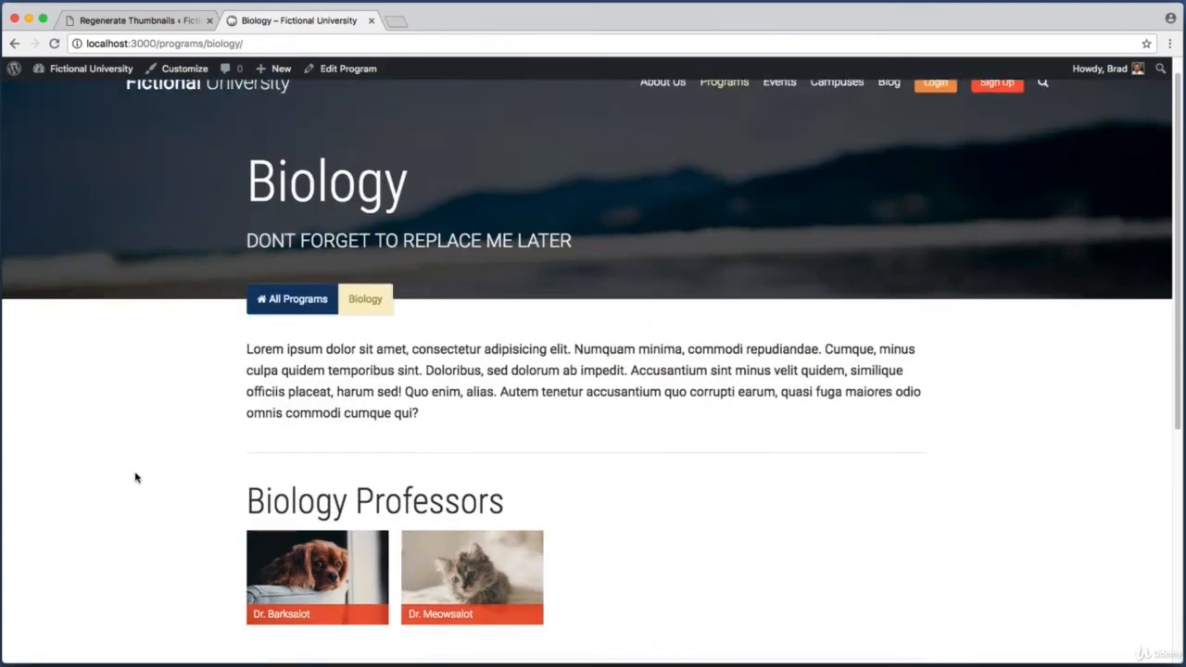
Step: Open the kitten professor's card image in a new tab, inspect it at full size, close the tab and check the card
{"action": "right_click", "coordinate": [479, 542]}
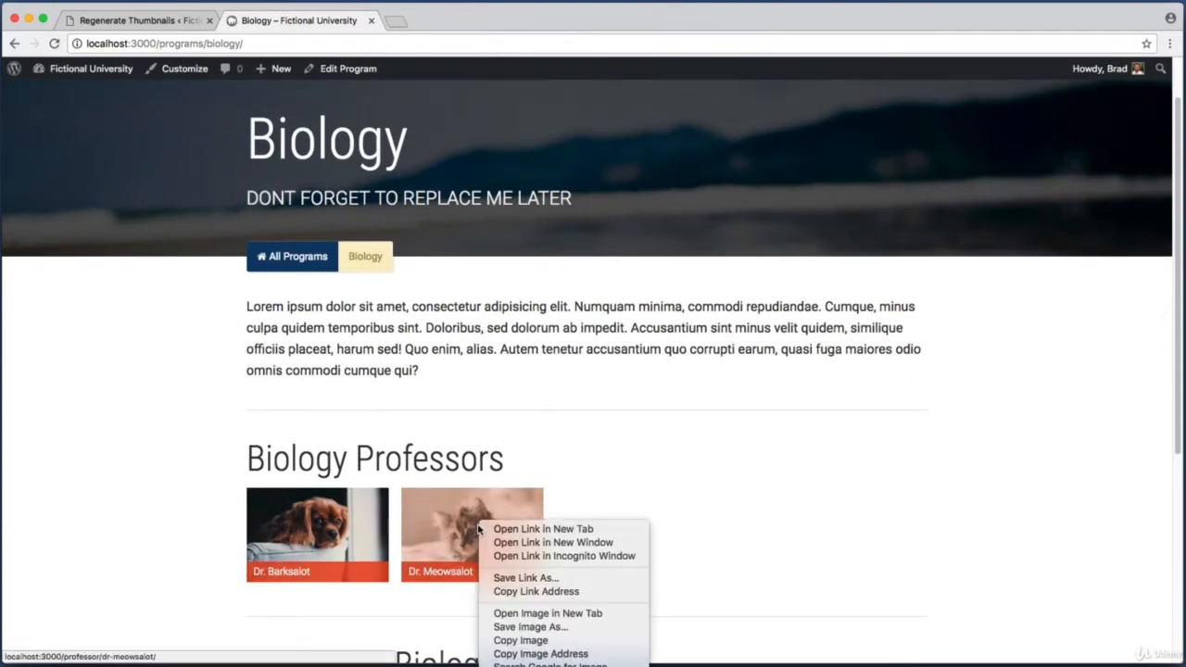
{"action": "left_click", "coordinate": [520, 613]}
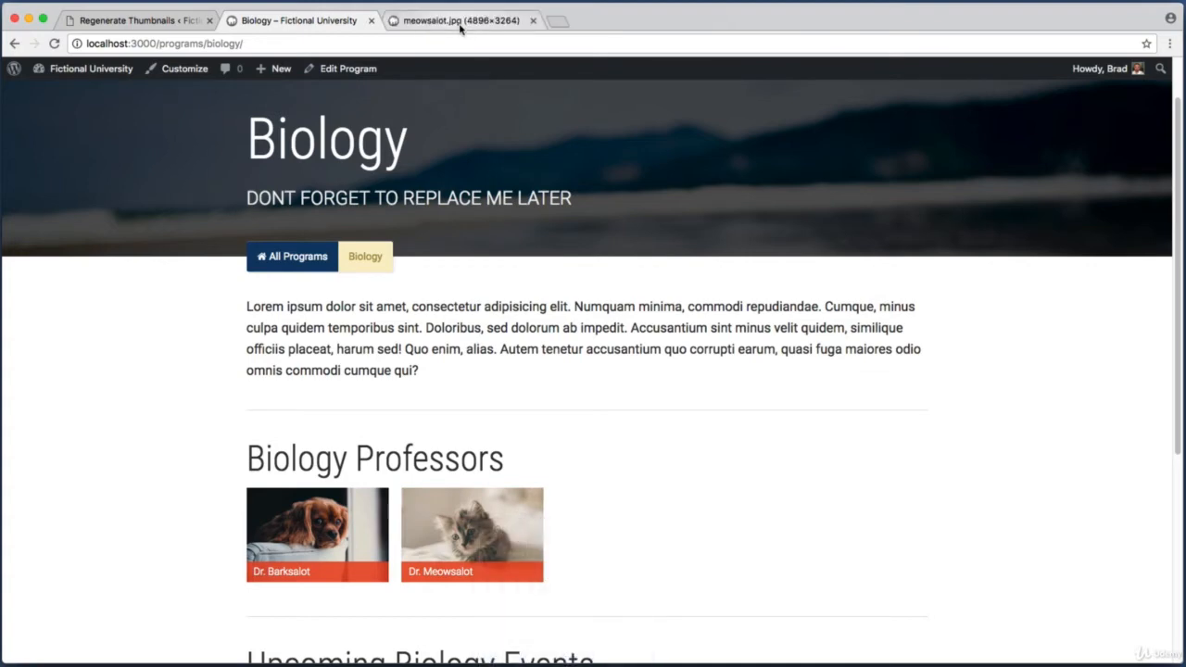
{"action": "left_click", "coordinate": [459, 20]}
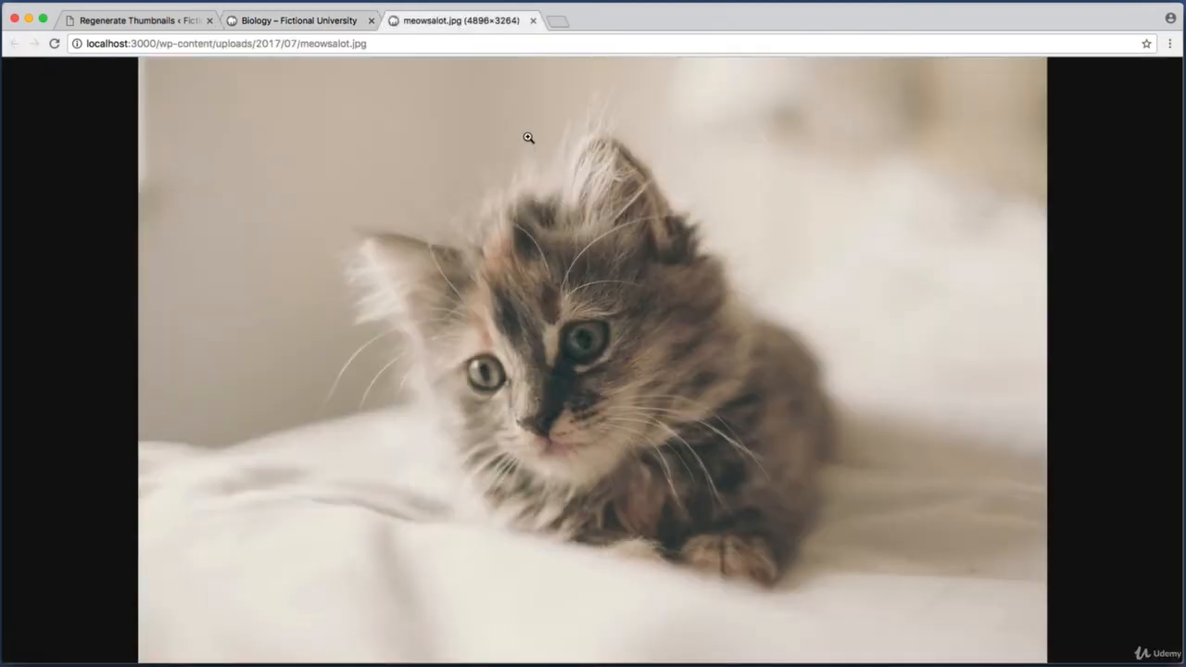
{"action": "left_click", "coordinate": [527, 133]}
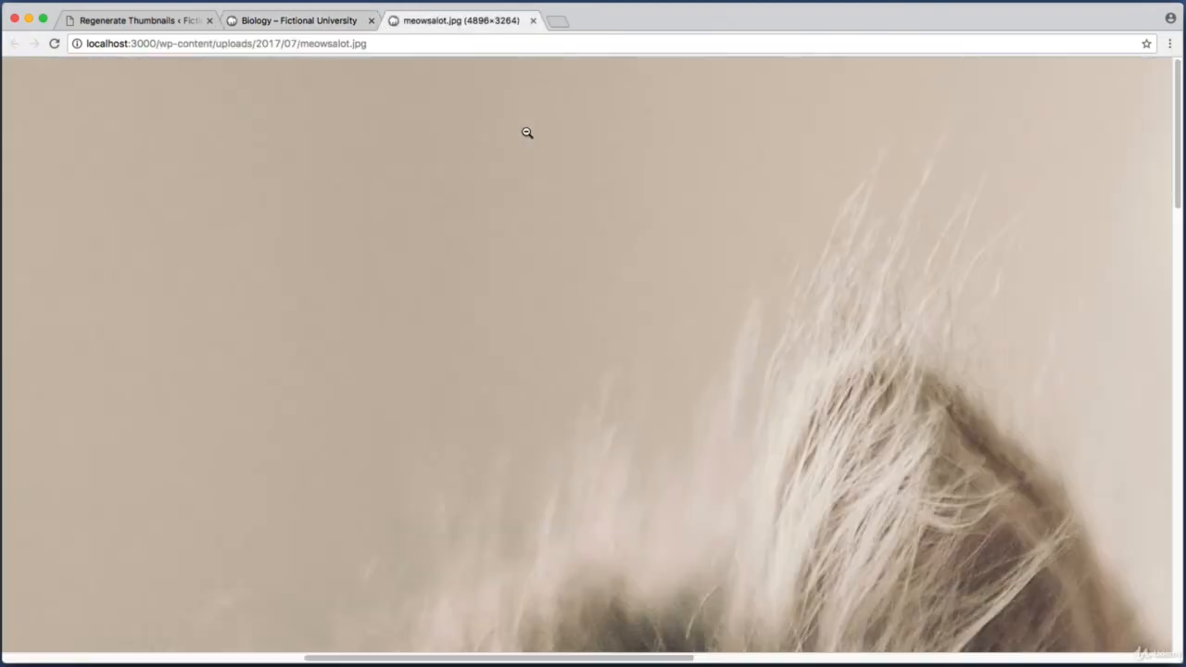
{"action": "scroll", "coordinate": [589, 261], "scroll_direction": "down", "scroll_amount": 10}
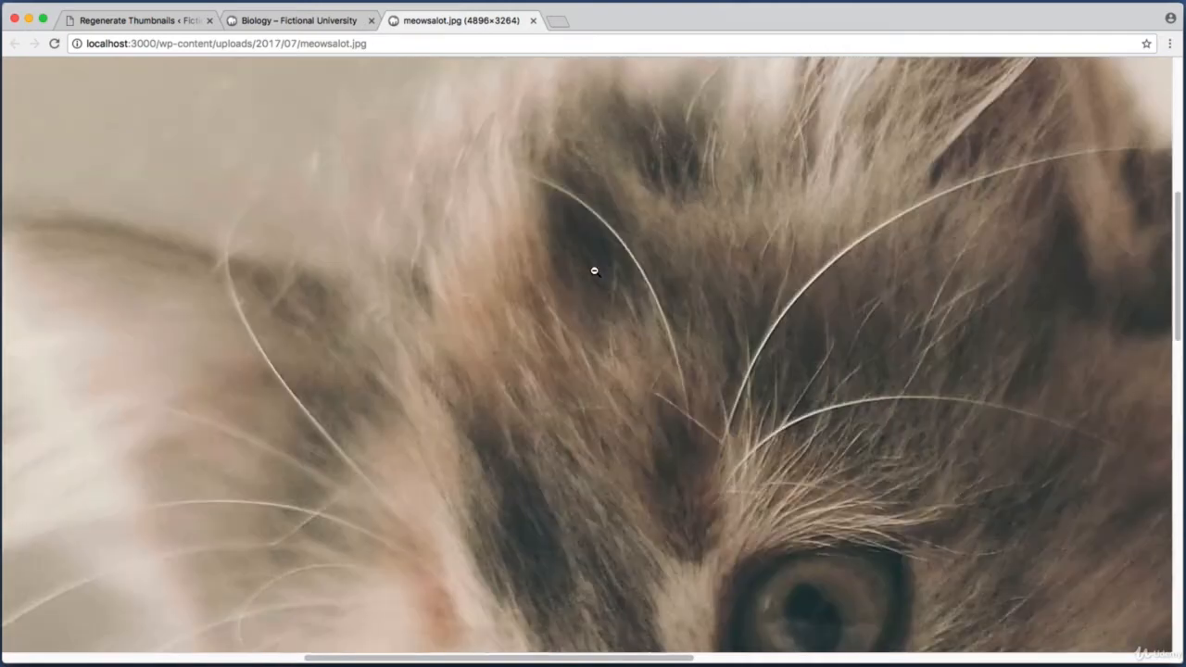
{"action": "scroll", "coordinate": [595, 271], "scroll_direction": "down", "scroll_amount": 3}
{"action": "key", "text": "super+w"}
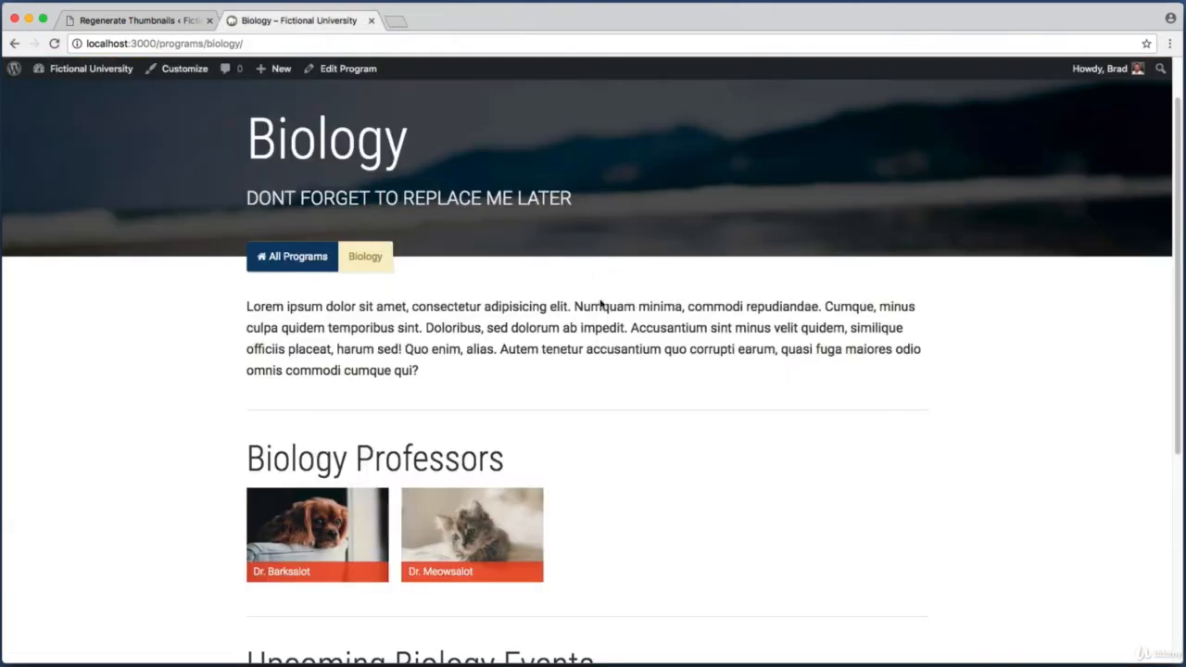
{"action": "key", "text": "super+shift+4"}
{"action": "left_click_drag", "start_coordinate": [395, 479], "coordinate": [553, 589]}
Step: Switch to Sublime Text, open single-program.php and locate the $relatedProfessors query
{"action": "key", "text": "super+Tab"}
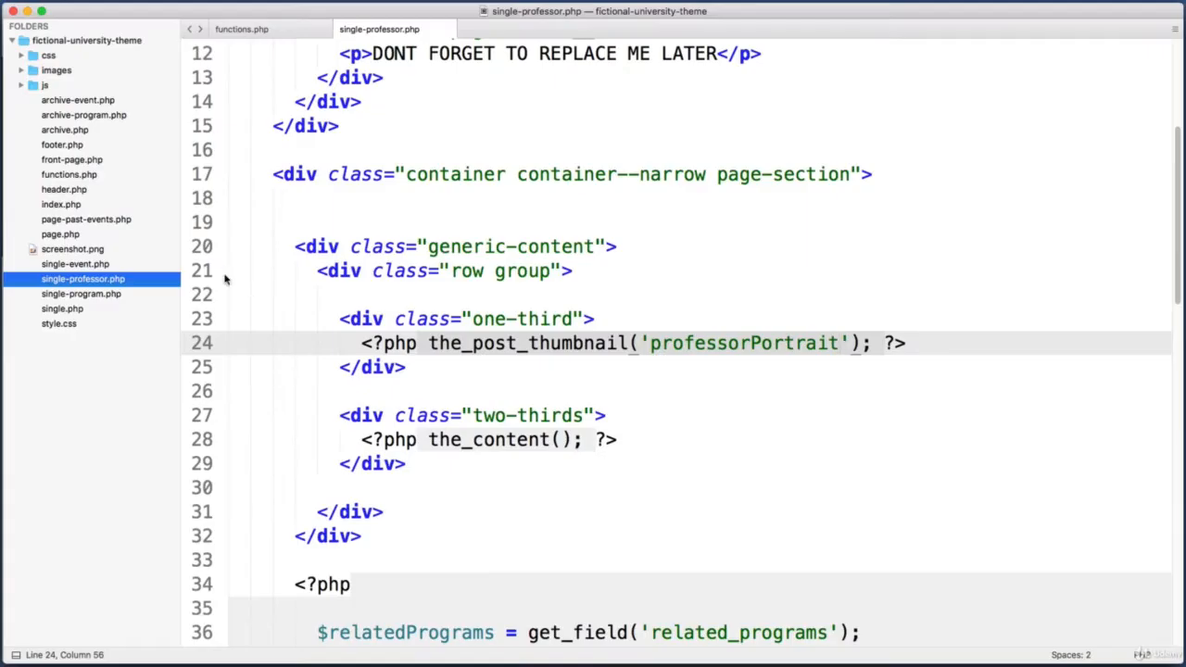
{"action": "double_click", "coordinate": [82, 296]}
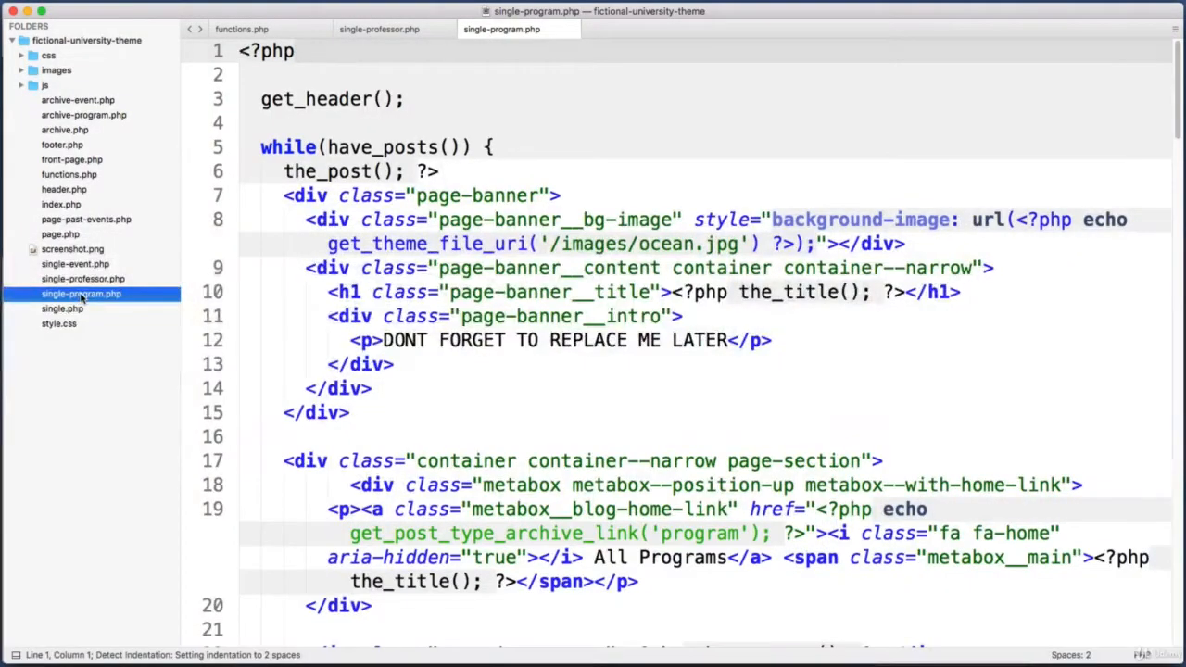
{"action": "scroll", "coordinate": [638, 219], "scroll_direction": "down", "scroll_amount": 5}
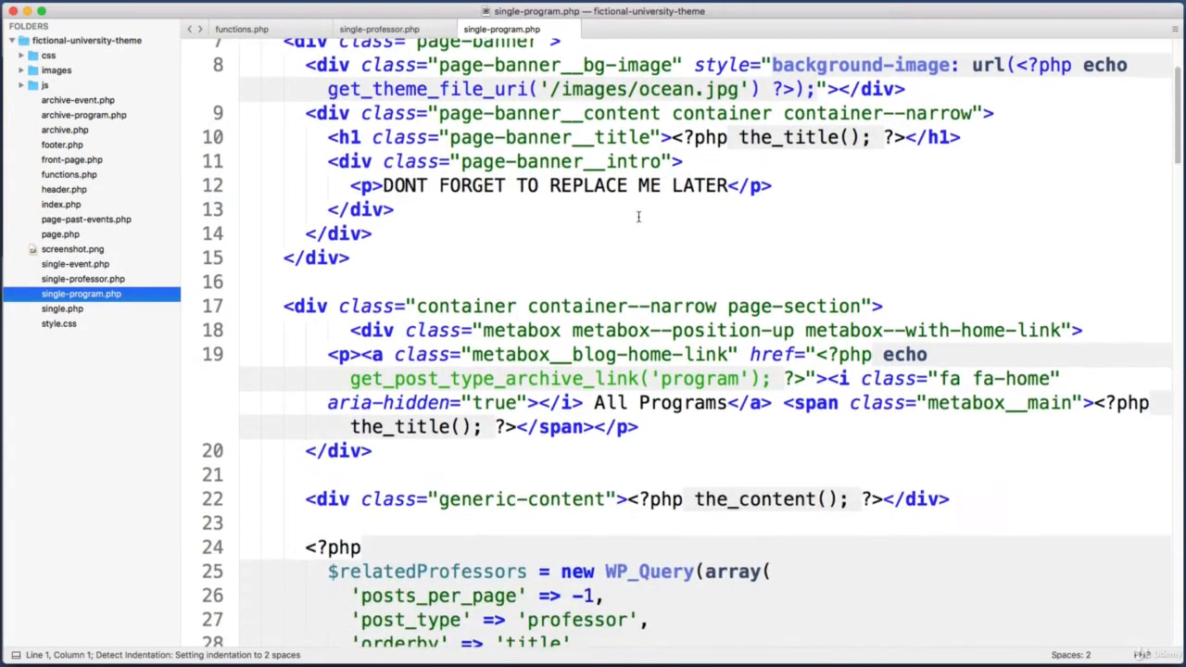
{"action": "left_click_drag", "start_coordinate": [315, 340], "coordinate": [527, 482]}
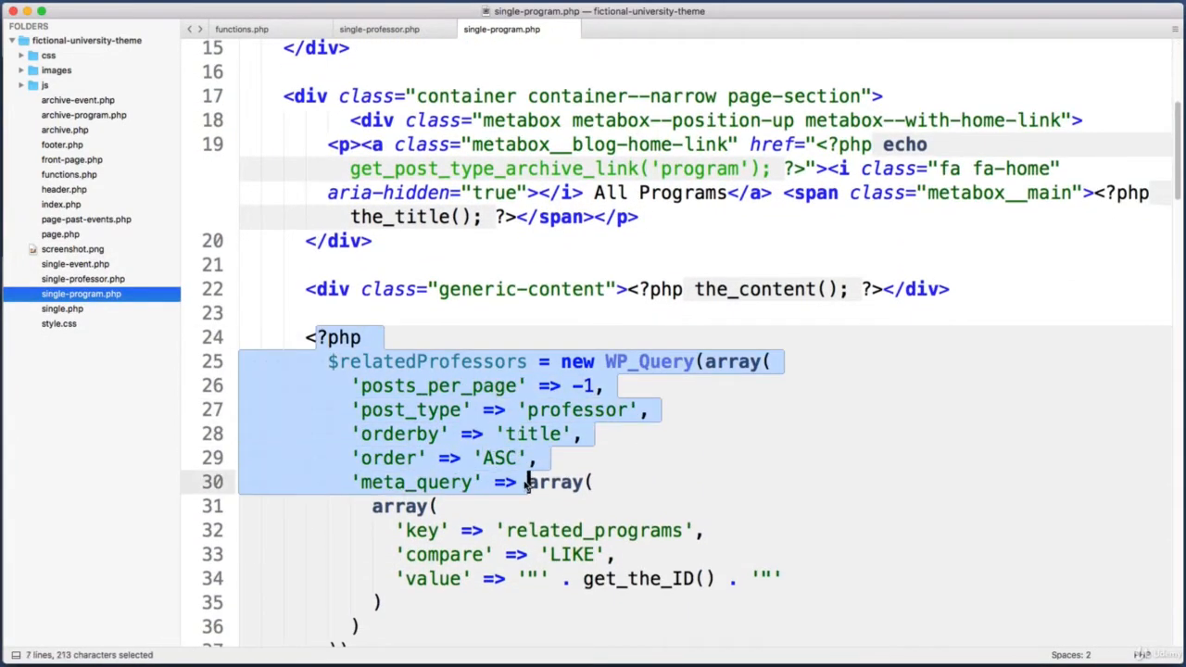
Step: Pass 'professorLandscape' to the_post_thumbnail_url() in the professor card image of the $relatedProfessors loop and save single-program.php
{"action": "scroll", "coordinate": [516, 447], "scroll_direction": "down", "scroll_amount": 4}
{"action": "scroll", "coordinate": [516, 446], "scroll_direction": "down", "scroll_amount": 2}
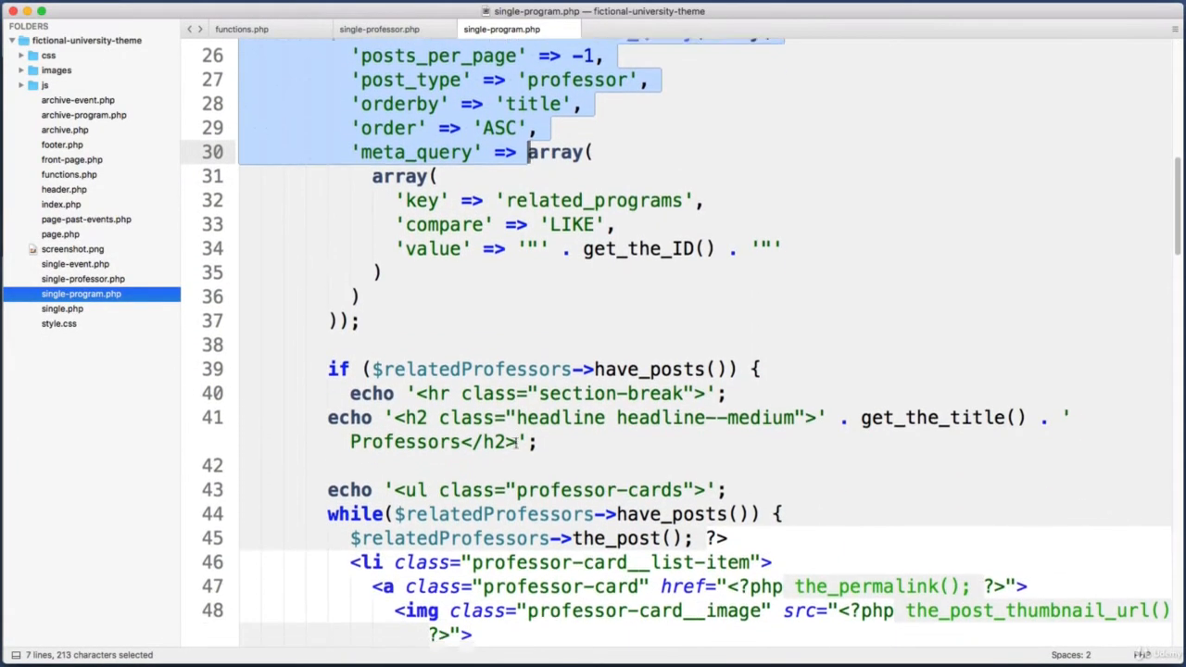
{"action": "left_click_drag", "start_coordinate": [328, 466], "coordinate": [524, 534]}
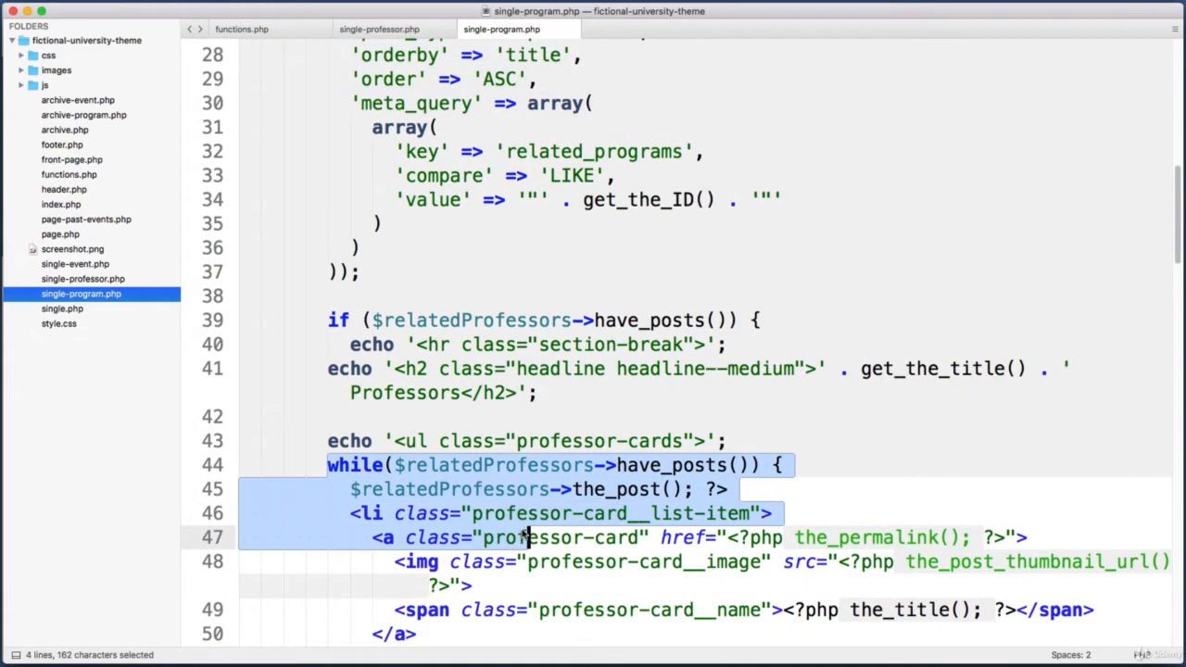
{"action": "scroll", "coordinate": [524, 534], "scroll_direction": "down", "scroll_amount": 2}
{"action": "left_click_drag", "start_coordinate": [350, 430], "coordinate": [630, 527]}
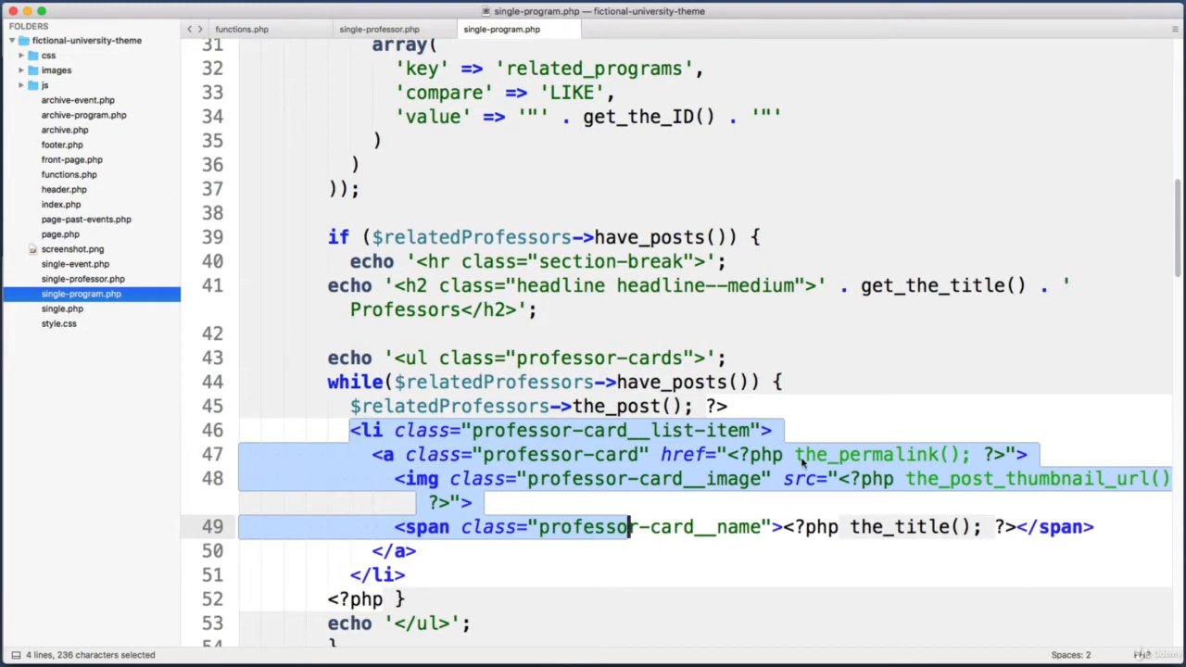
{"action": "left_click", "coordinate": [872, 478]}
{"action": "left_click_drag", "start_coordinate": [906, 478], "coordinate": [1152, 479]}
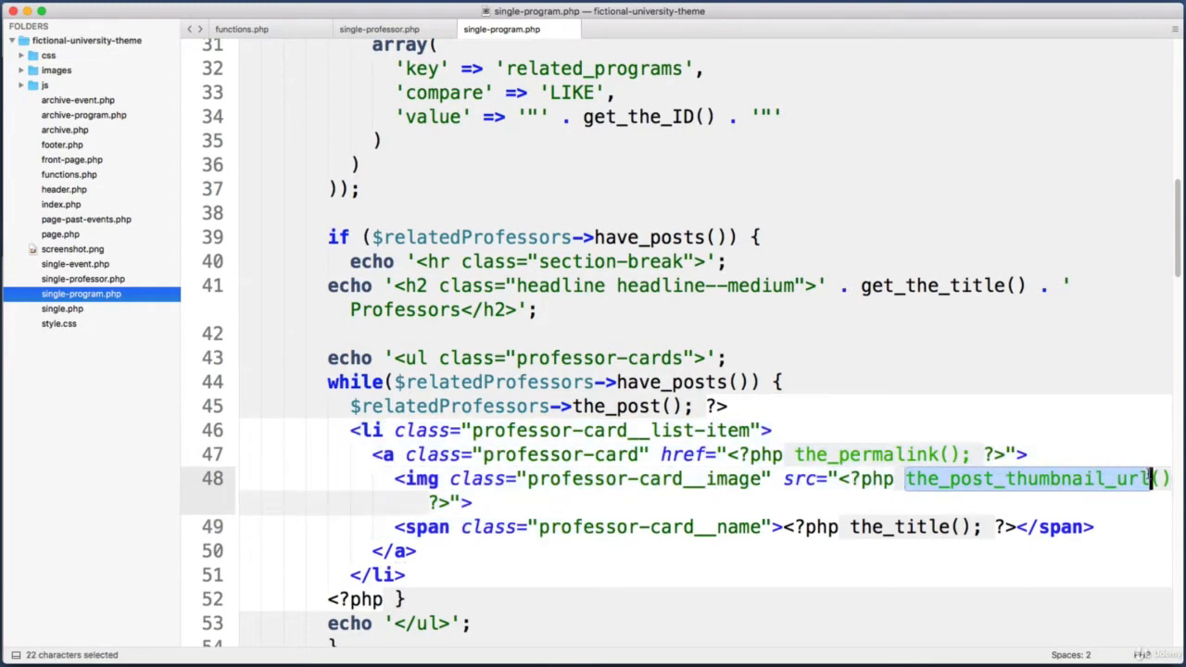
{"action": "left_click", "coordinate": [1162, 478]}
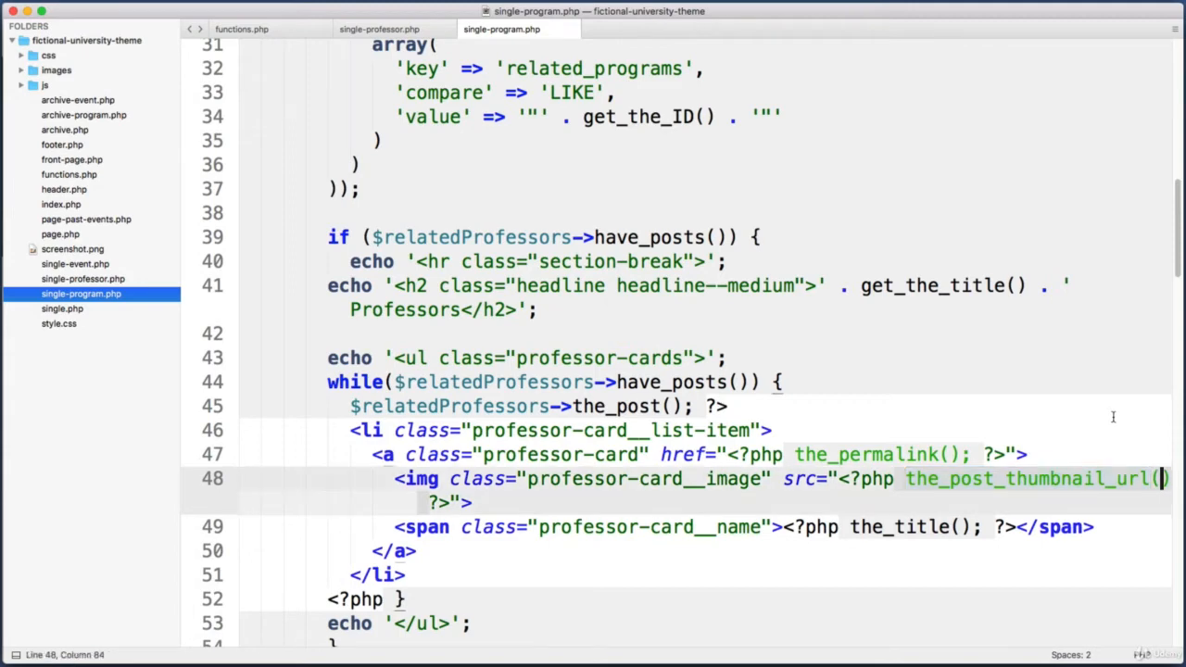
{"action": "type", "text": "'"}
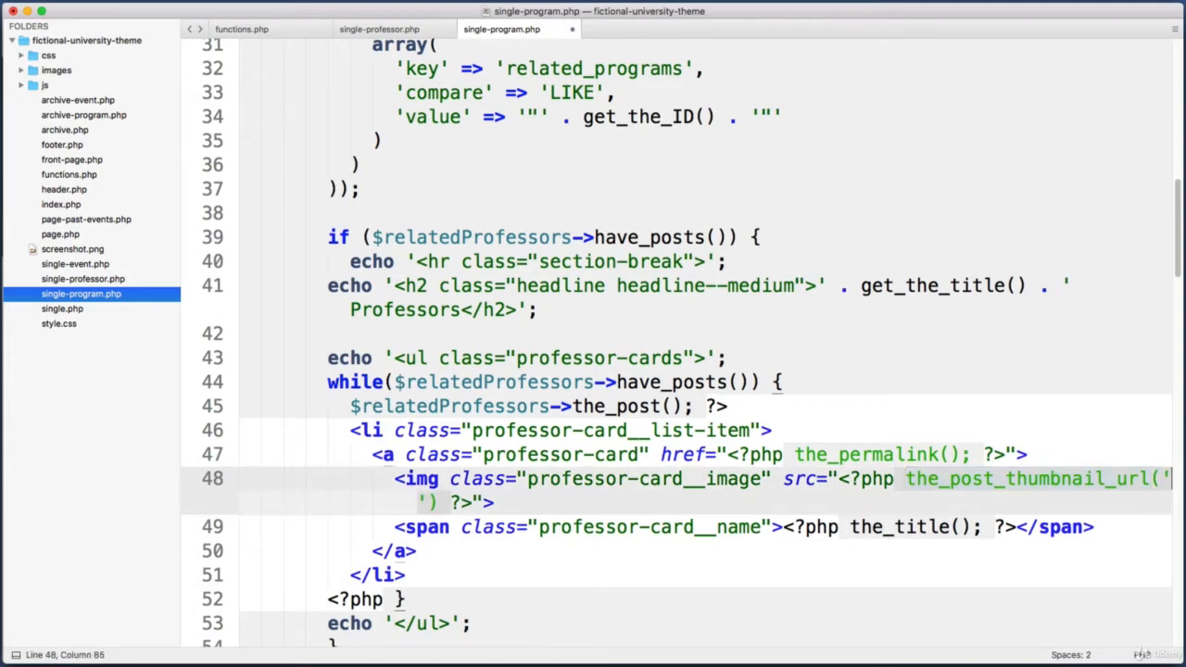
{"action": "type", "text": "professorL"}
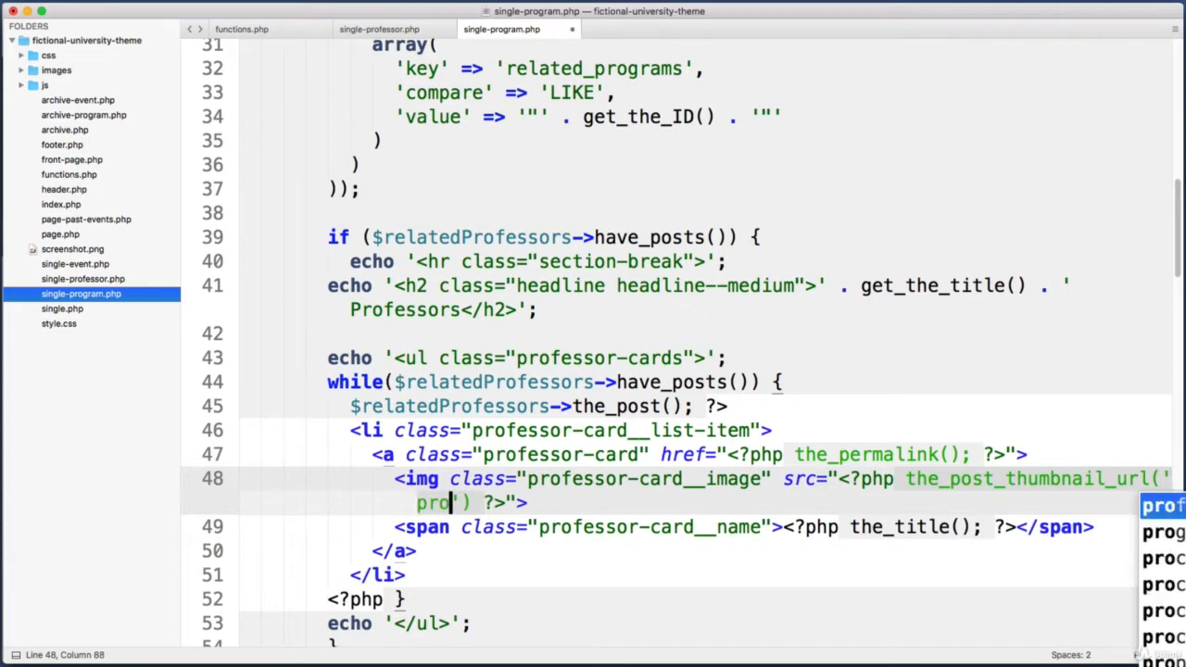
{"action": "type", "text": "andscape"}
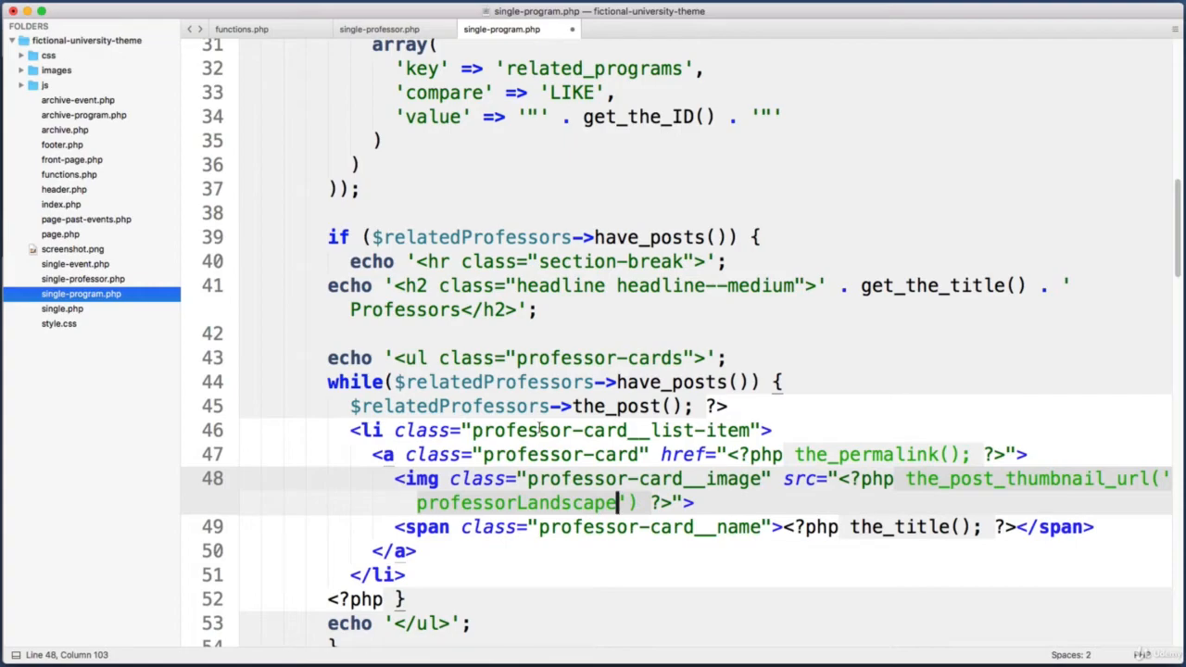
{"action": "key", "text": "super+s"}
Step: Switch to Chrome, open the kitten professor's card image in a new tab, inspect its size and close the tab
{"action": "key", "text": "super+Tab"}
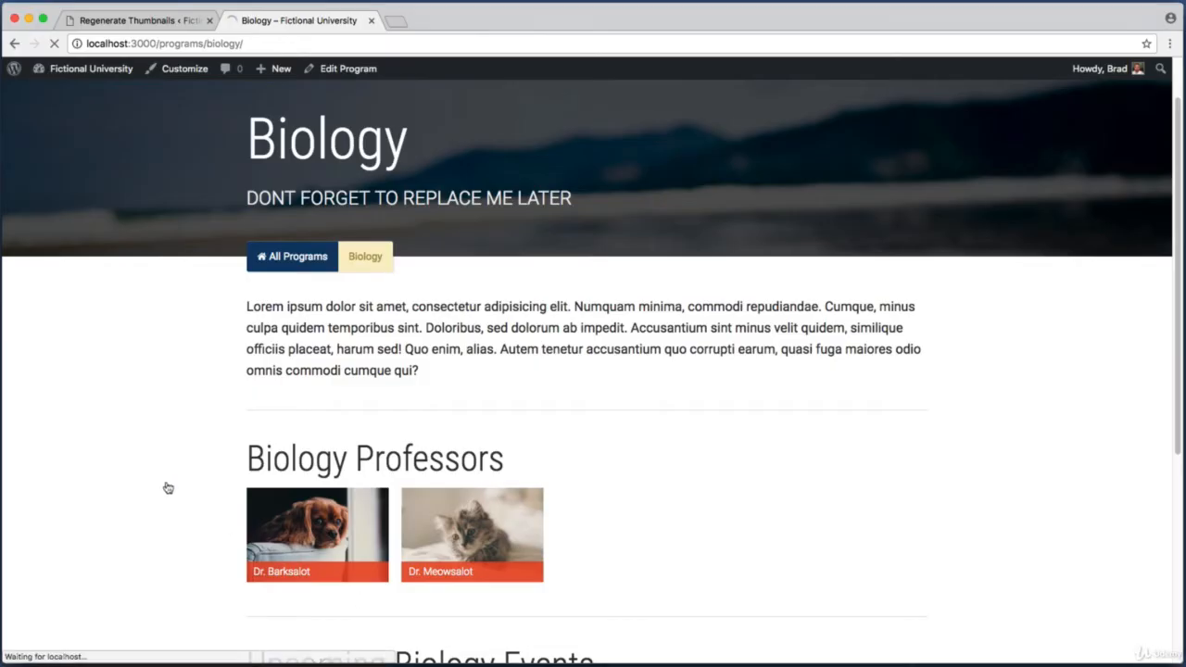
{"action": "right_click", "coordinate": [479, 537]}
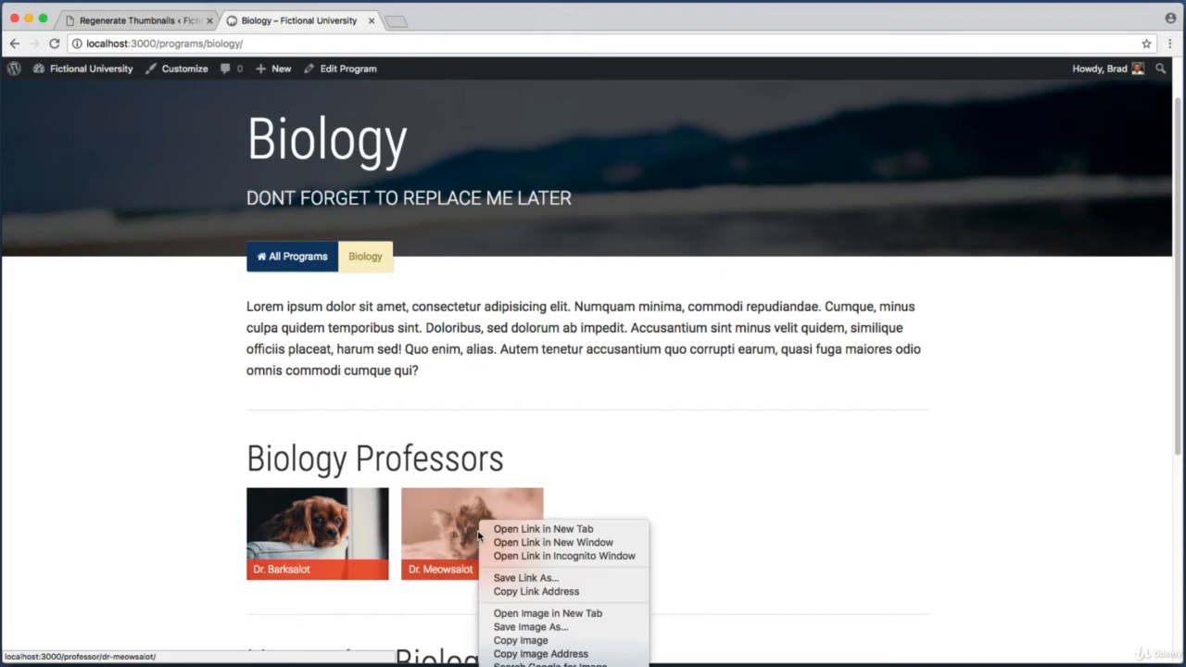
{"action": "left_click", "coordinate": [528, 615]}
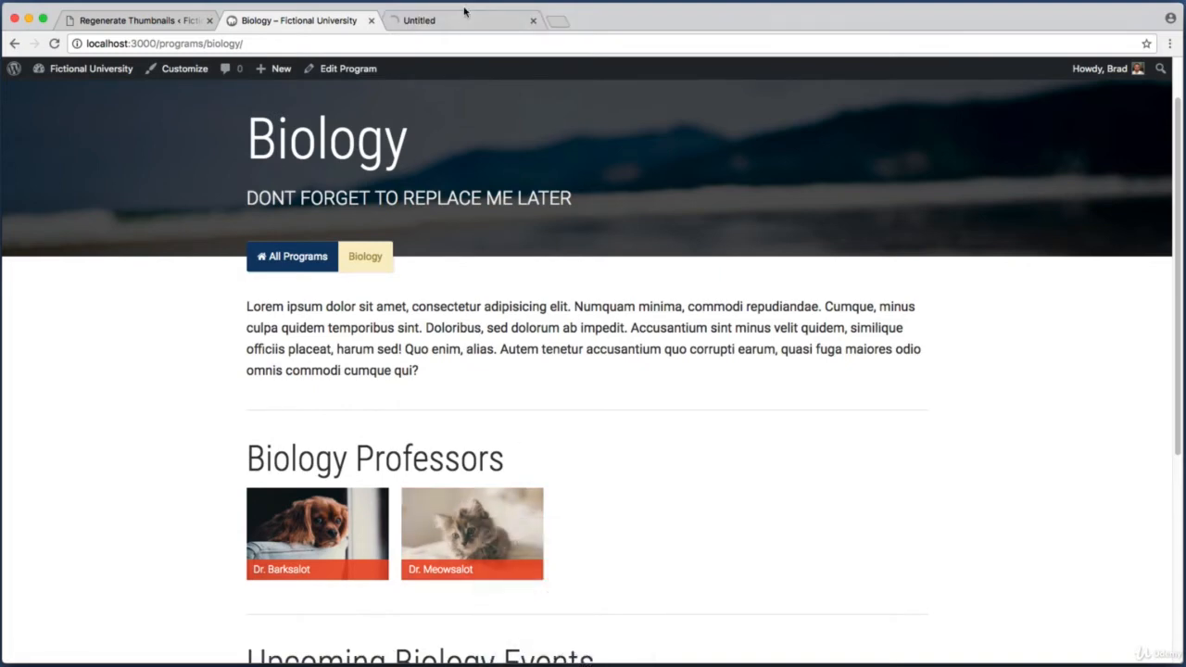
{"action": "left_click", "coordinate": [466, 23]}
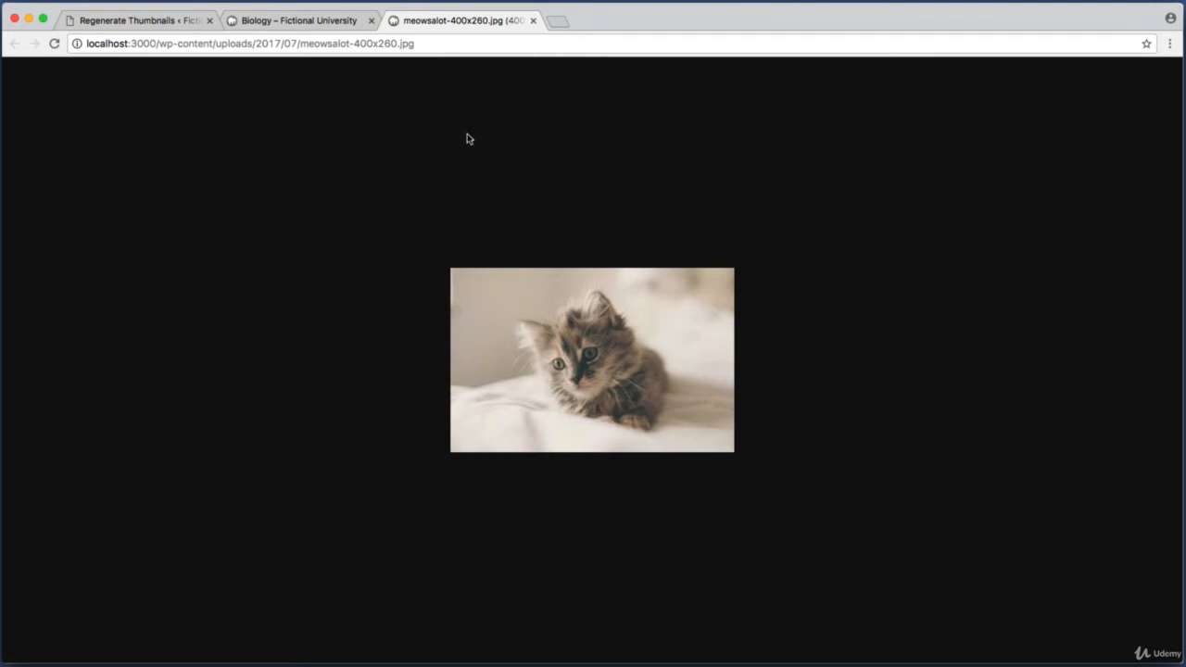
{"action": "key", "text": "super+w"}
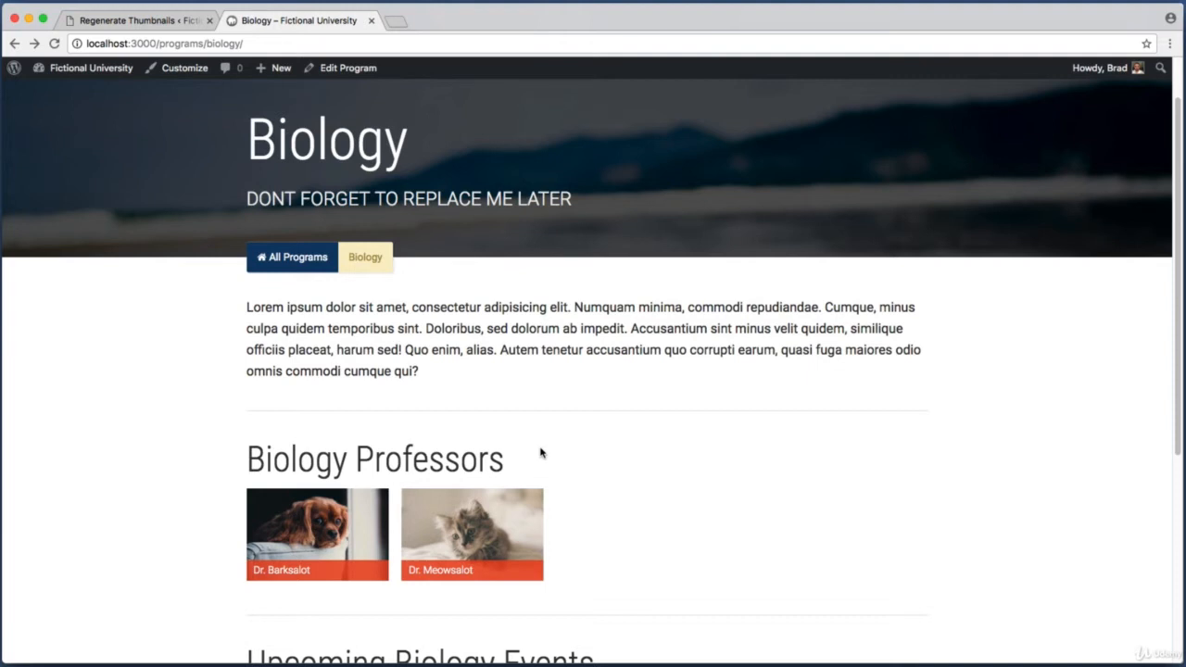
Step: Outline the kitten professor's card image on the Biology page and open that professor's page
{"action": "key", "text": "super+shift+4"}
{"action": "left_click_drag", "start_coordinate": [402, 489], "coordinate": [548, 545]}
{"action": "left_click", "coordinate": [470, 528]}
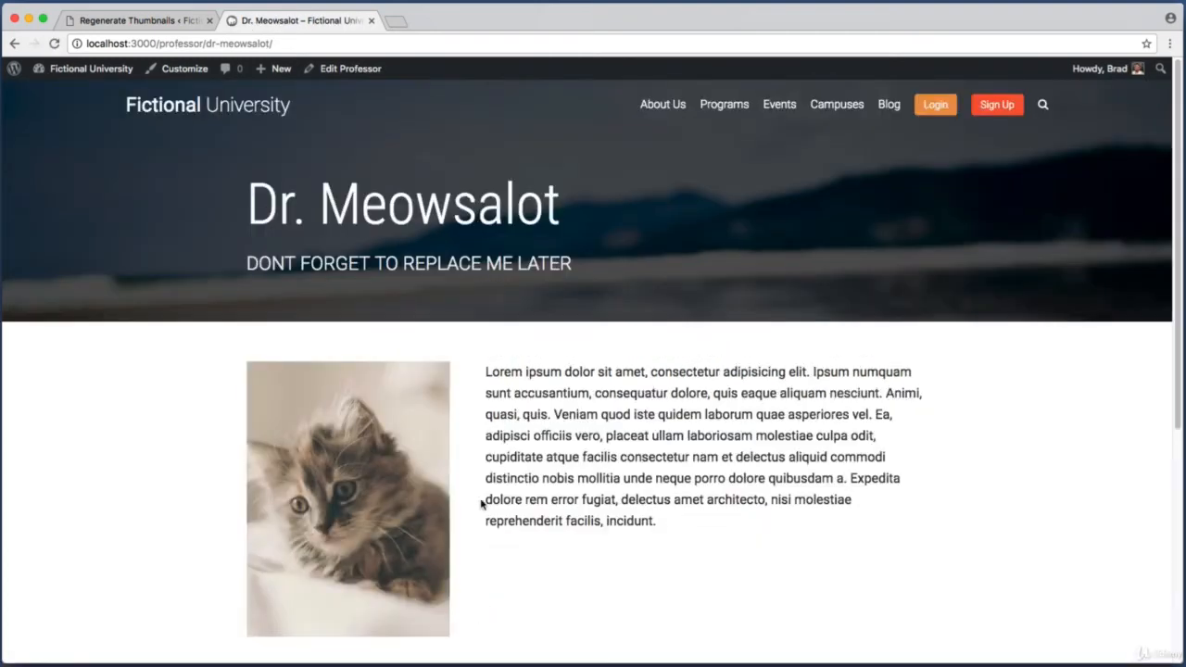
Step: Outline several possible crop areas over and beside the portrait photo on the professor page
{"action": "key", "text": "super+shift+4"}
{"action": "left_click_drag", "start_coordinate": [240, 355], "coordinate": [457, 641]}
{"action": "scroll", "coordinate": [414, 525], "scroll_direction": "down", "scroll_amount": 2}
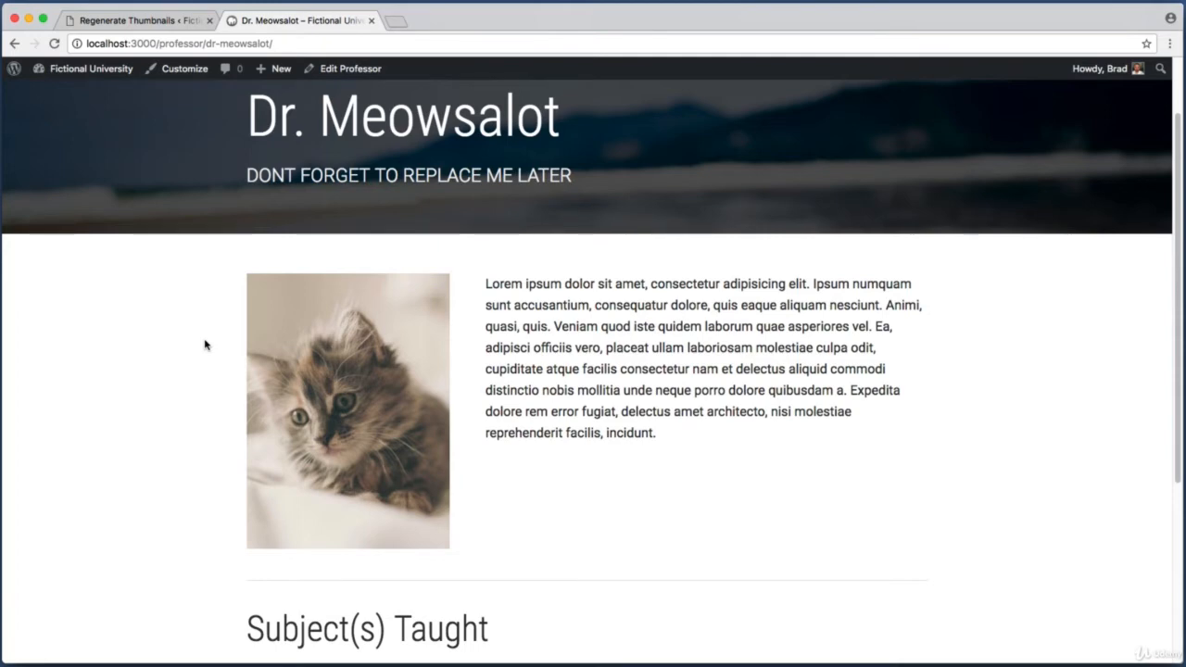
{"action": "key", "text": "super+shift+4"}
{"action": "left_click_drag", "start_coordinate": [224, 263], "coordinate": [466, 564]}
{"action": "key", "text": "super+shift+4"}
{"action": "left_click_drag", "start_coordinate": [162, 288], "coordinate": [248, 522]}
{"action": "key", "text": "super+shift+4"}
{"action": "left_click_drag", "start_coordinate": [233, 293], "coordinate": [415, 542]}
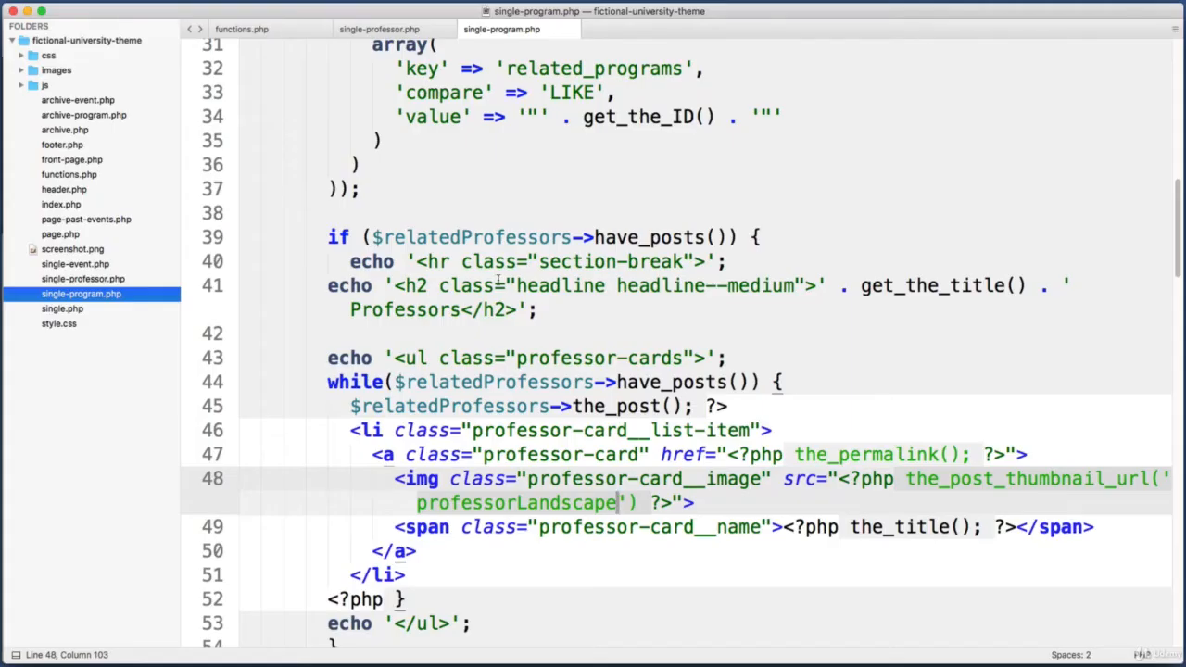
Step: In Sublime Text, open functions.php and highlight the add_image_size call for professorLandscape
{"action": "left_click", "coordinate": [97, 176]}
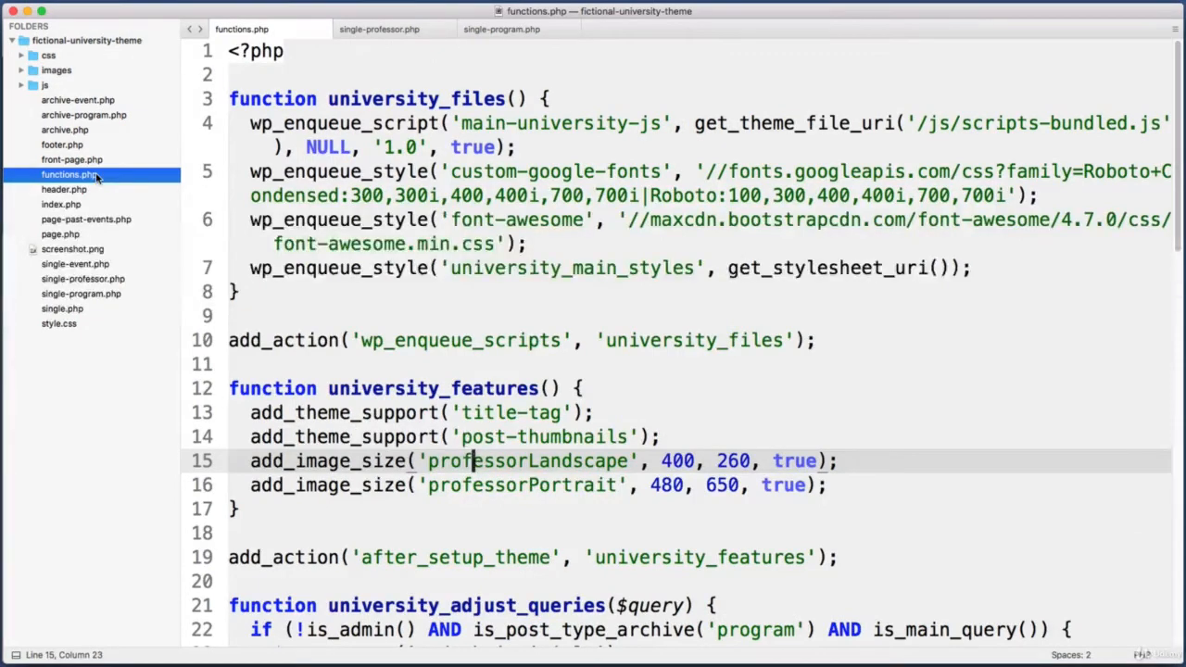
{"action": "left_click", "coordinate": [262, 461]}
{"action": "key", "text": "shift+Right"}
{"action": "key", "text": "shift+Right"}
{"action": "key", "text": "shift+Right"}
{"action": "key", "text": "shift+Right"}
{"action": "key", "text": "shift+Right"}
{"action": "key", "text": "shift+Right"}
{"action": "key", "text": "shift+Right"}
{"action": "key", "text": "shift+Right"}
{"action": "key", "text": "shift+Right"}
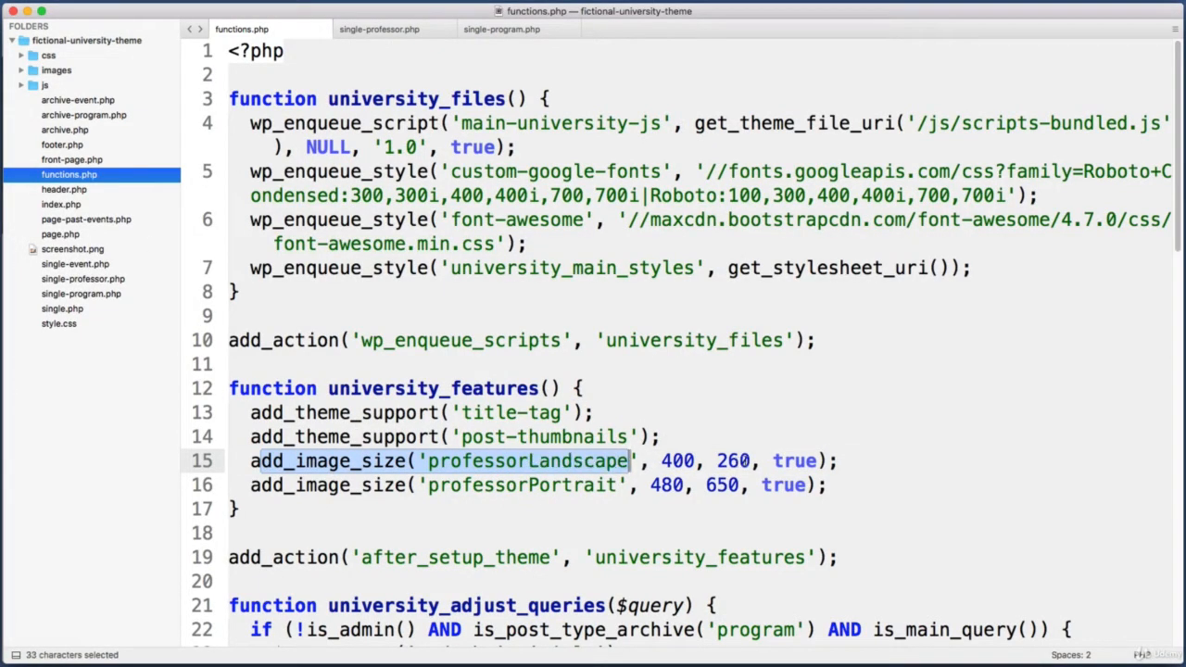
Step: Try replacing the true crop argument of the professorLandscape image size with array('left', 'top')
{"action": "mouse_move", "coordinate": [775, 461]}
{"action": "left_mouse_down"}
{"action": "mouse_move", "coordinate": [819, 461]}
{"action": "mouse_move", "coordinate": [764, 460]}
{"action": "mouse_move", "coordinate": [775, 460]}
{"action": "left_mouse_up"}
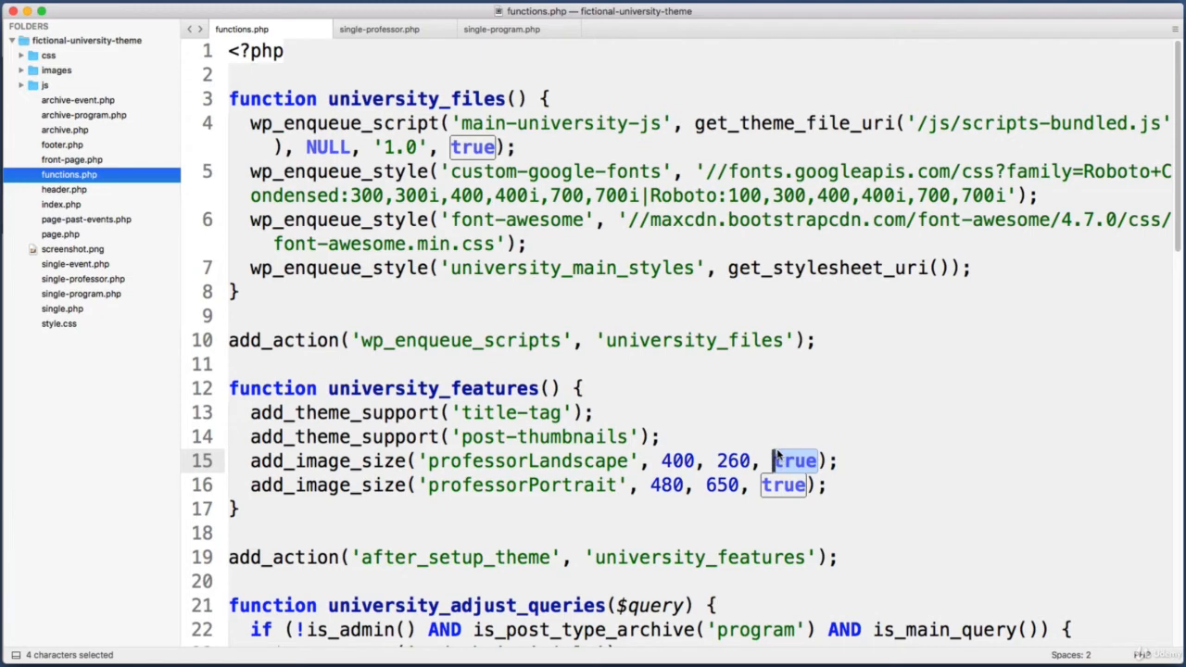
{"action": "key", "text": "BackSpace"}
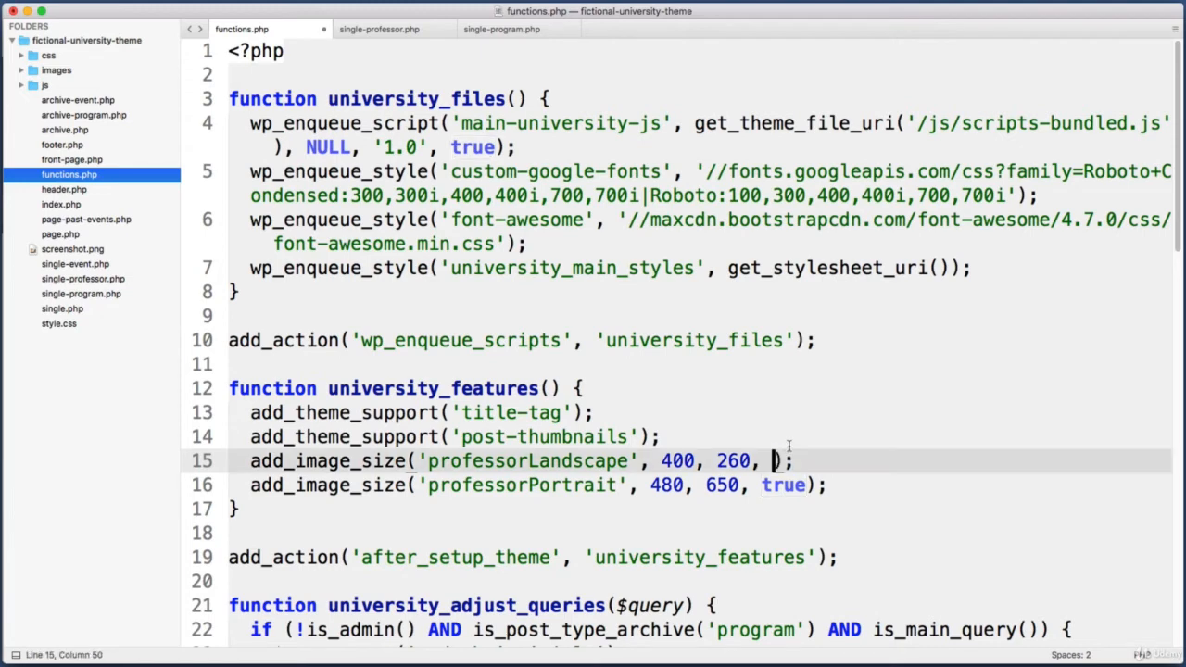
{"action": "type", "text": "array"}
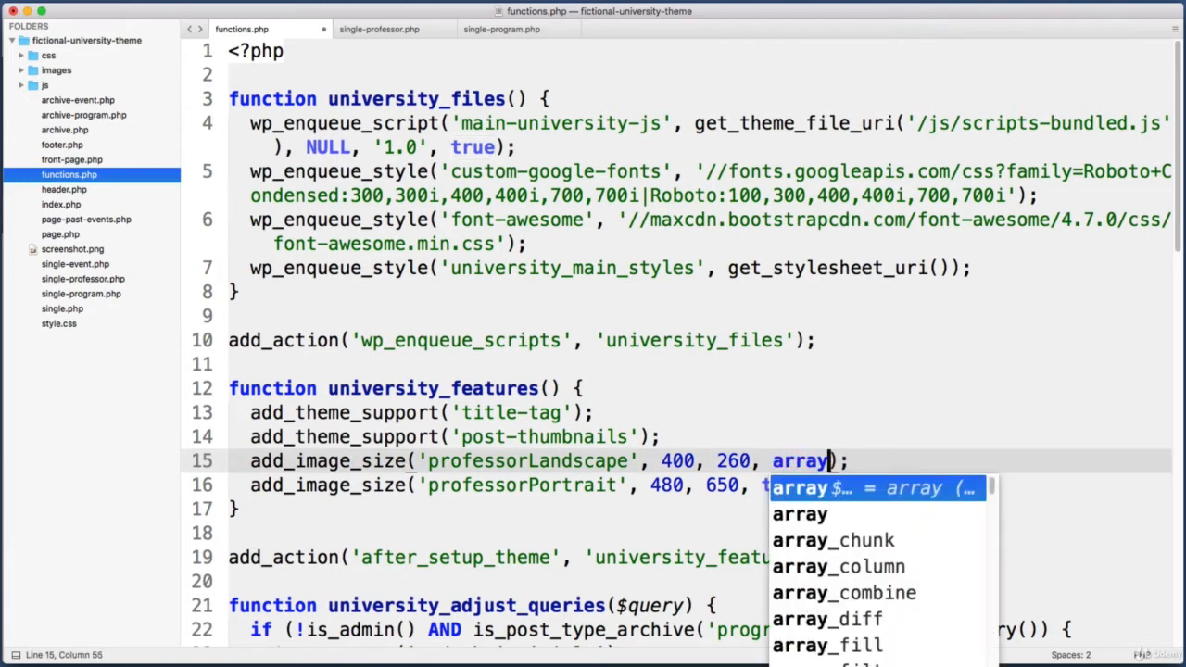
{"action": "type", "text": "("}
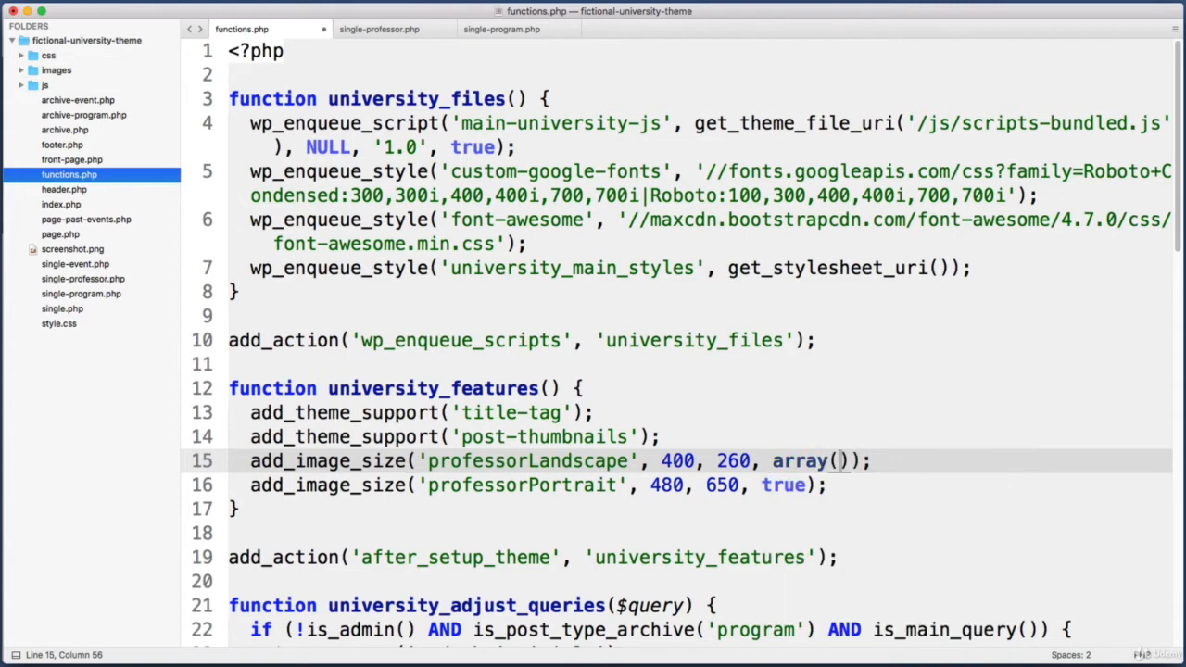
{"action": "type", "text": "'left'"}
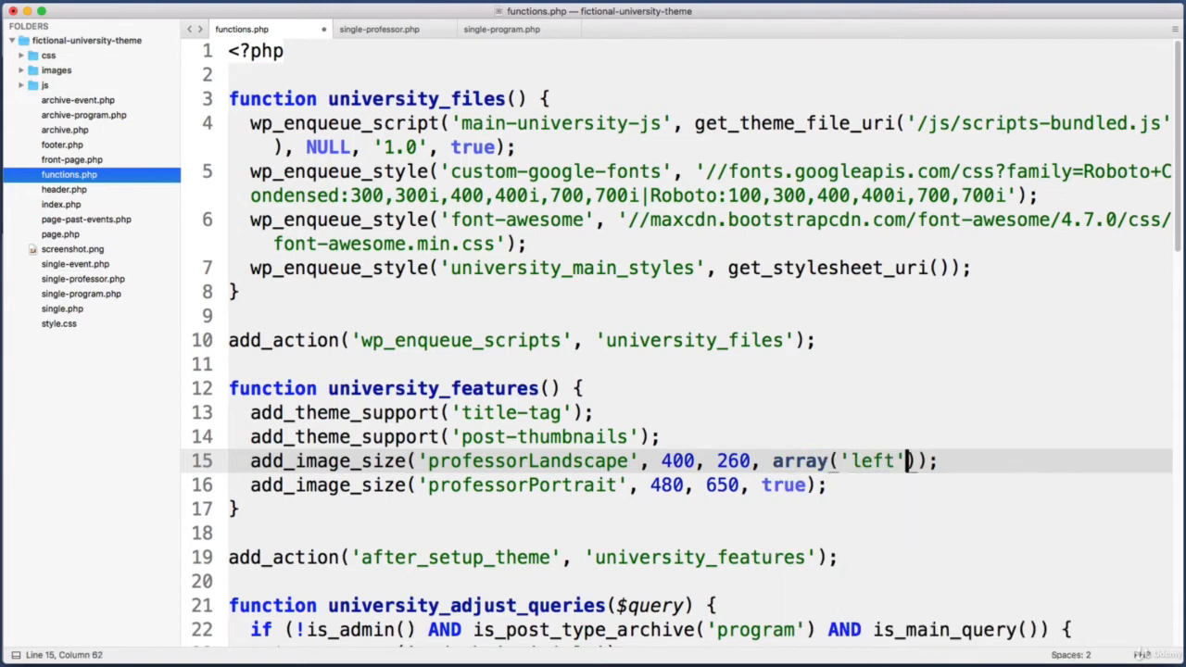
{"action": "type", "text": ", 'top"}
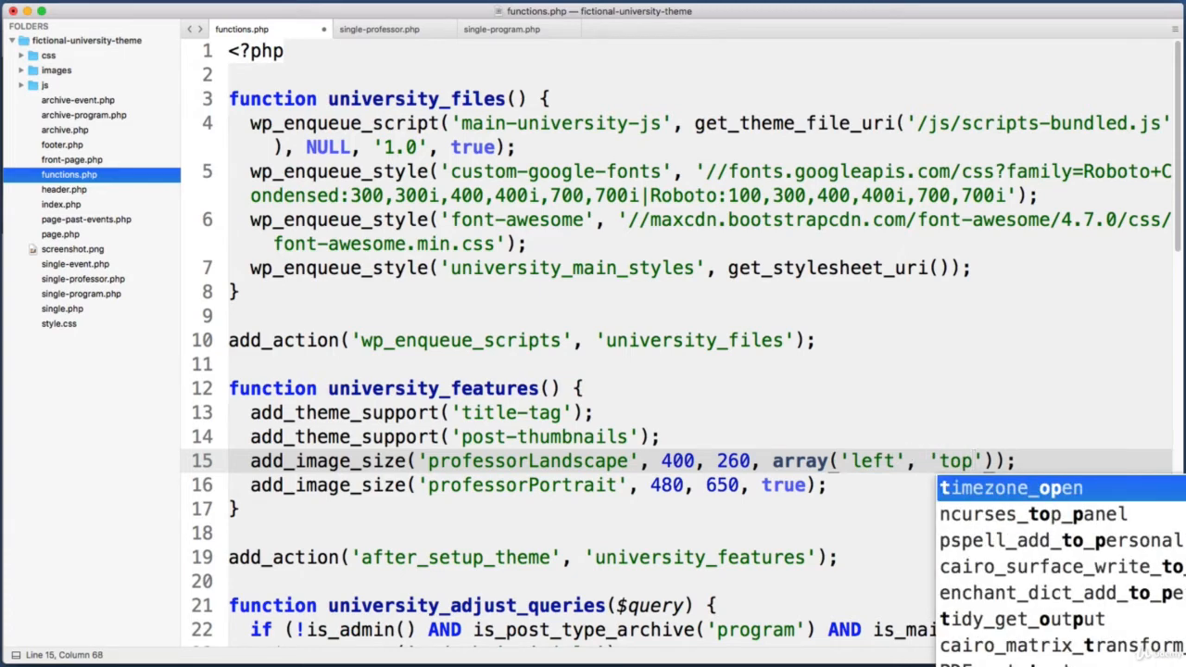
{"action": "left_click", "coordinate": [874, 460]}
{"action": "left_click_drag", "start_coordinate": [841, 461], "coordinate": [986, 460]}
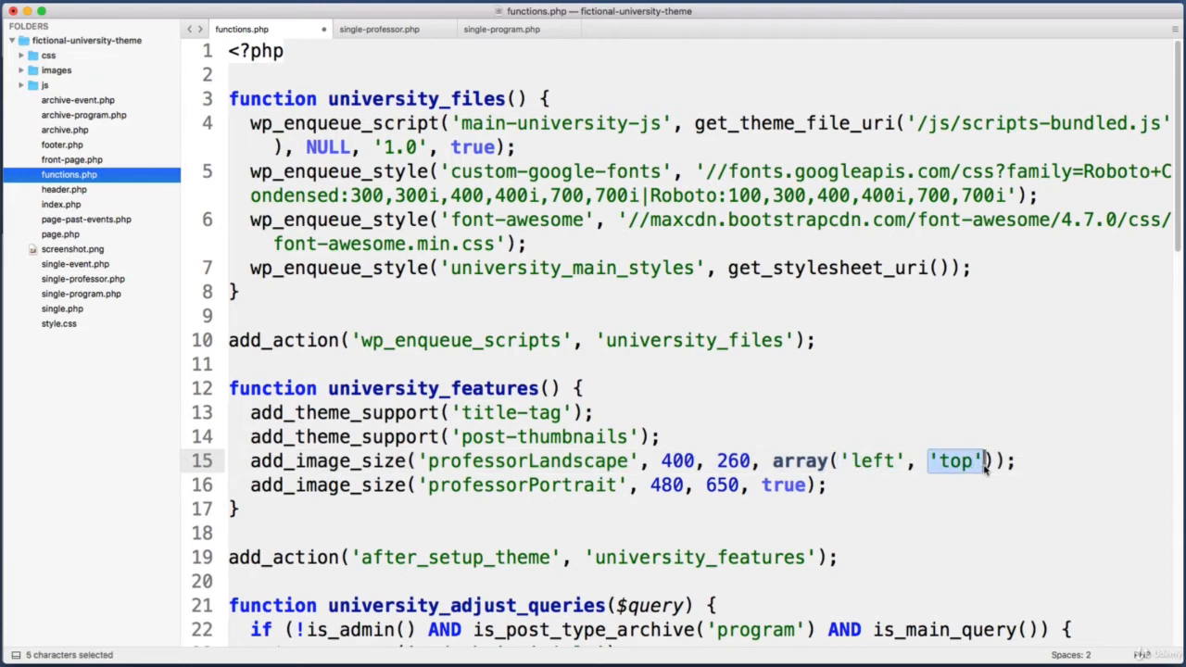
{"action": "left_click", "coordinate": [941, 460]}
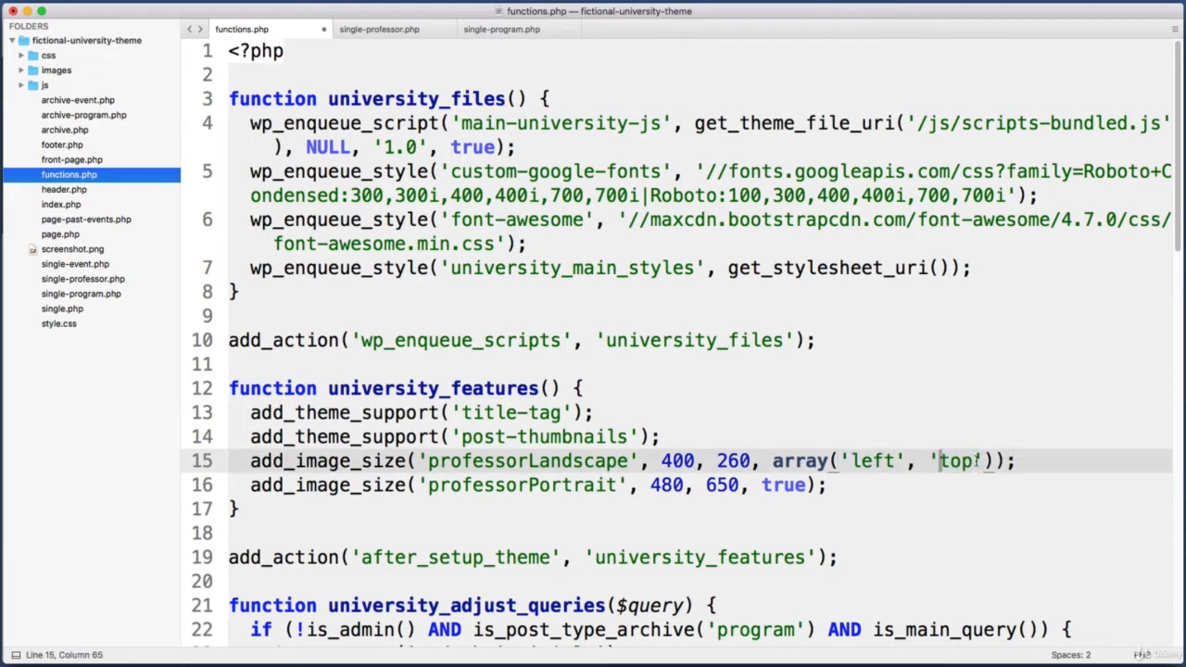
{"action": "left_click_drag", "start_coordinate": [994, 461], "coordinate": [768, 466]}
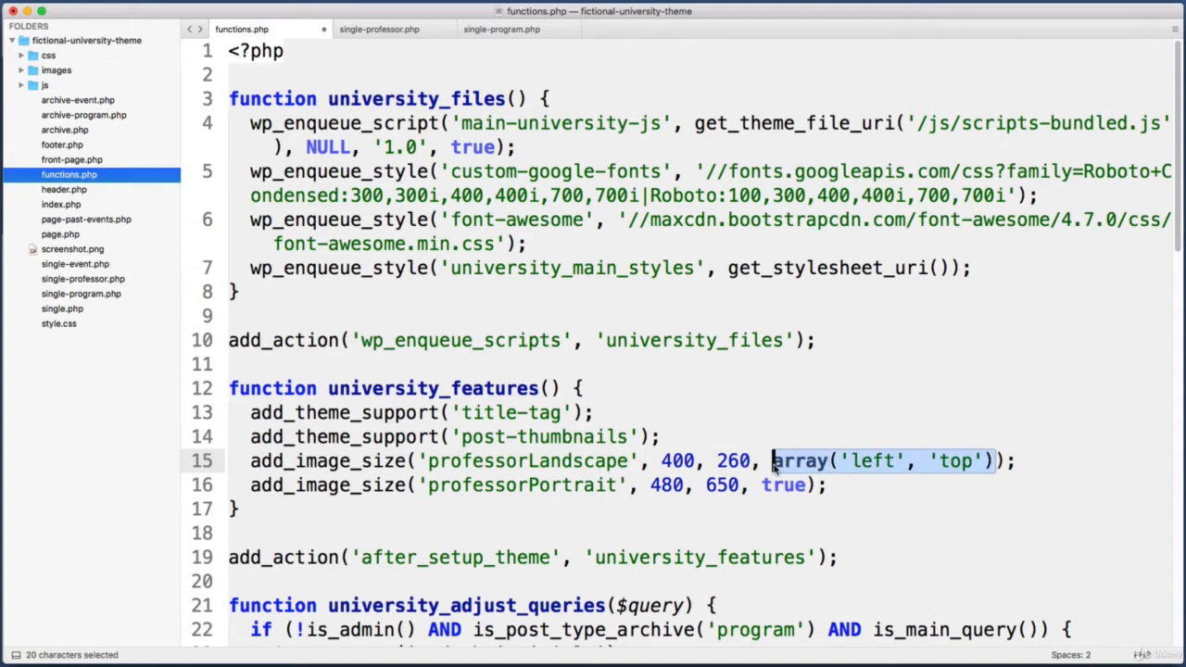
{"action": "key", "text": "Left"}
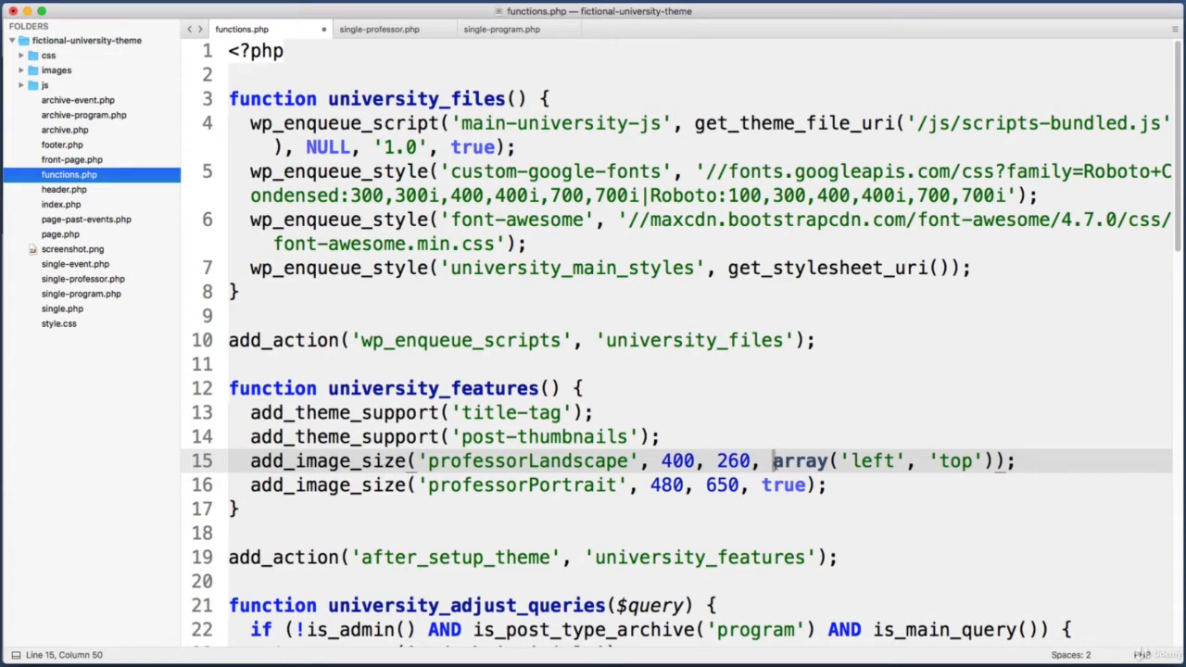
Step: Undo the crop array edit in the professorLandscape add_image_size call
{"action": "key", "text": "super+z"}
{"action": "key", "text": "super+z"}
{"action": "key", "text": "super+z"}
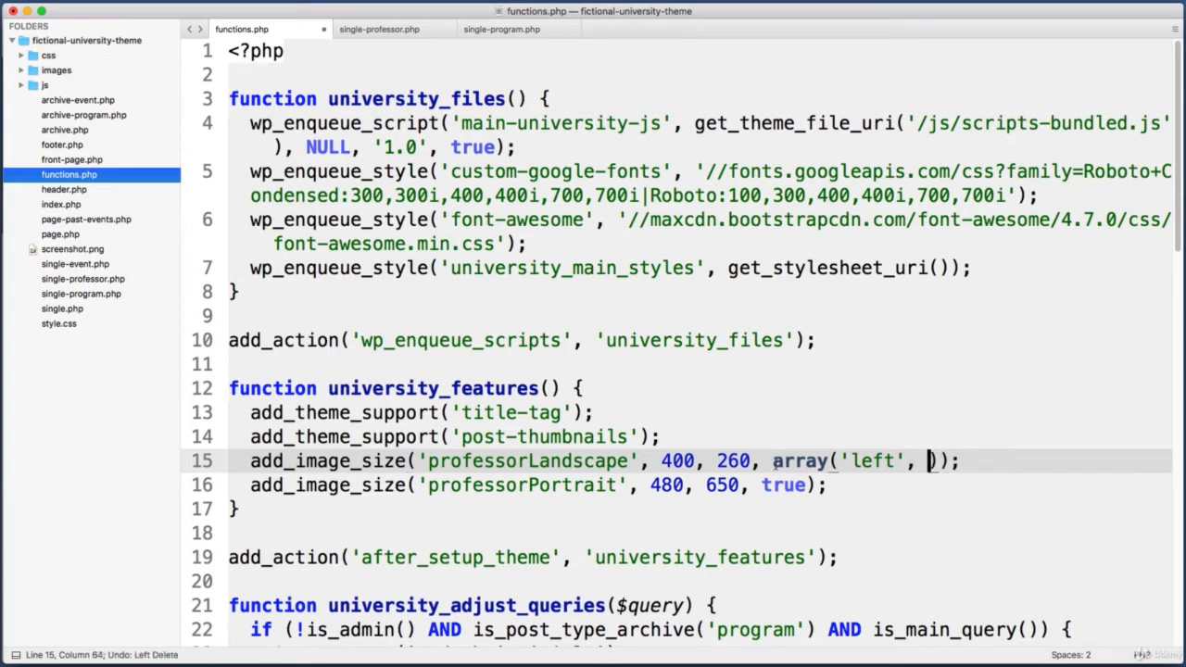
{"action": "key", "text": "super+z"}
{"action": "key", "text": "super+z"}
{"action": "key", "text": "super+z"}
{"action": "key", "text": "super+z"}
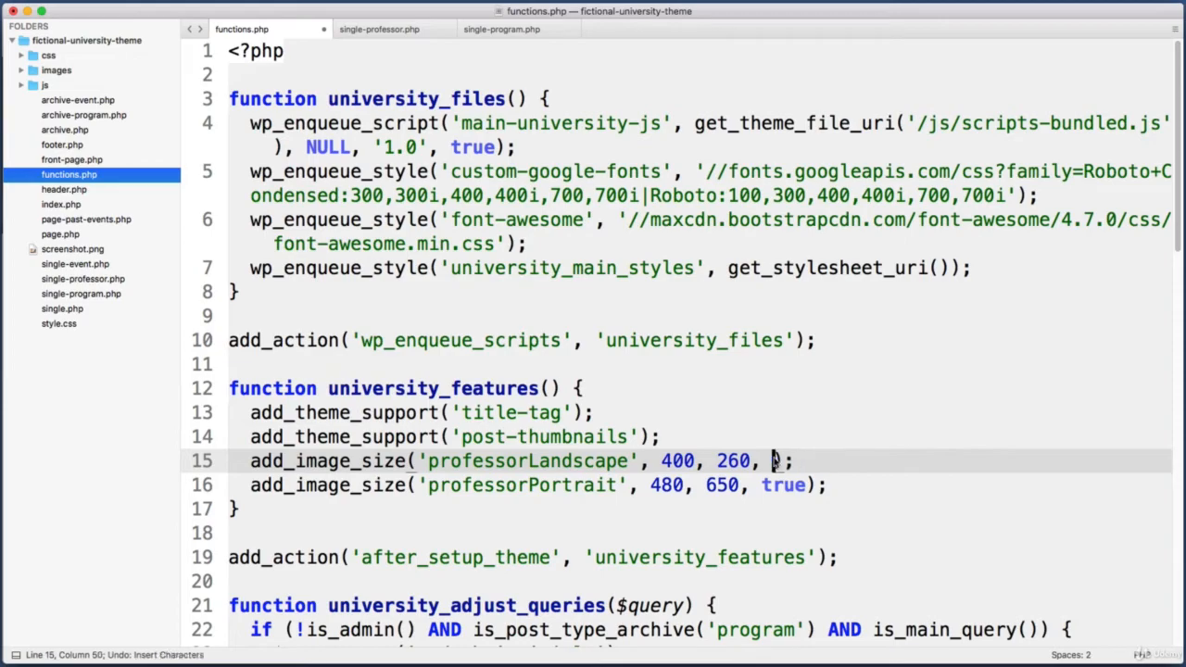
{"action": "left_click", "coordinate": [807, 461]}
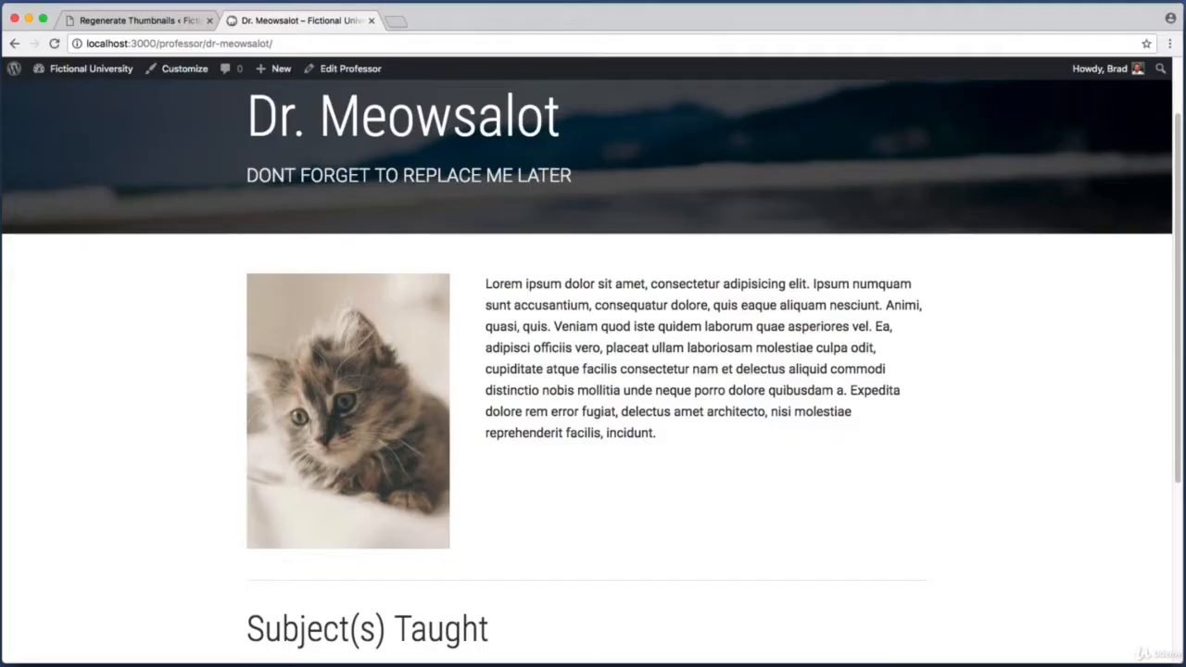
Step: Switch to Chrome, outline the professor's portrait photo and open the Add New plugins page in the WordPress admin
{"action": "key", "text": "super+shift+4"}
{"action": "left_click_drag", "start_coordinate": [241, 273], "coordinate": [455, 554]}
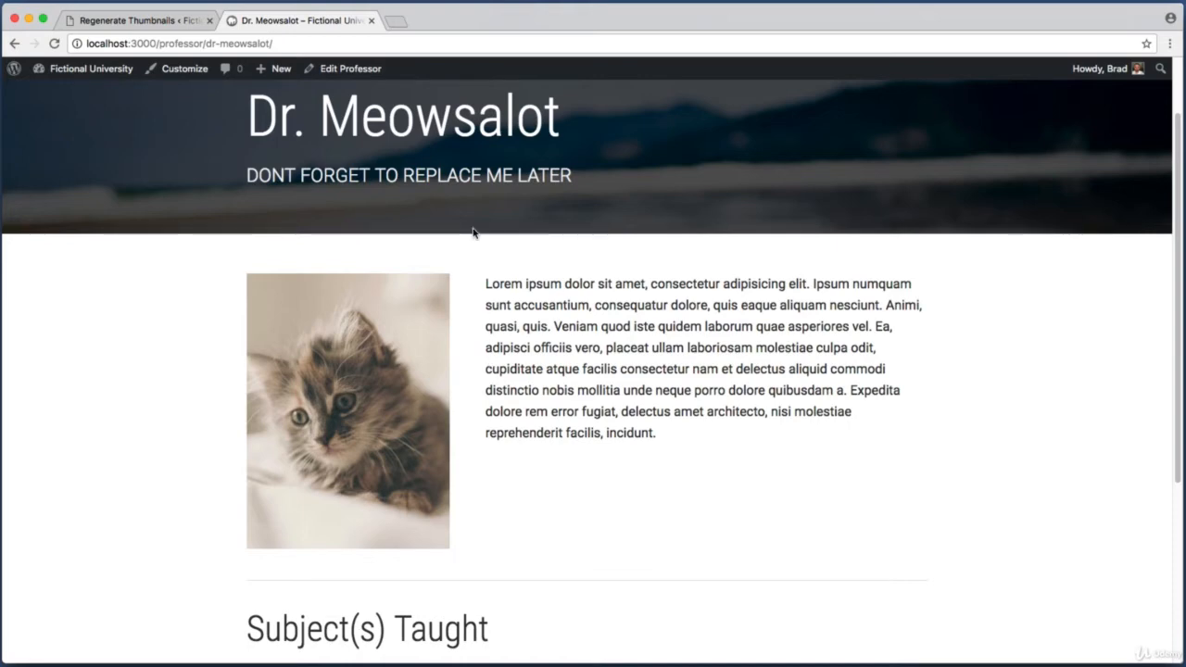
{"action": "left_click", "coordinate": [157, 15]}
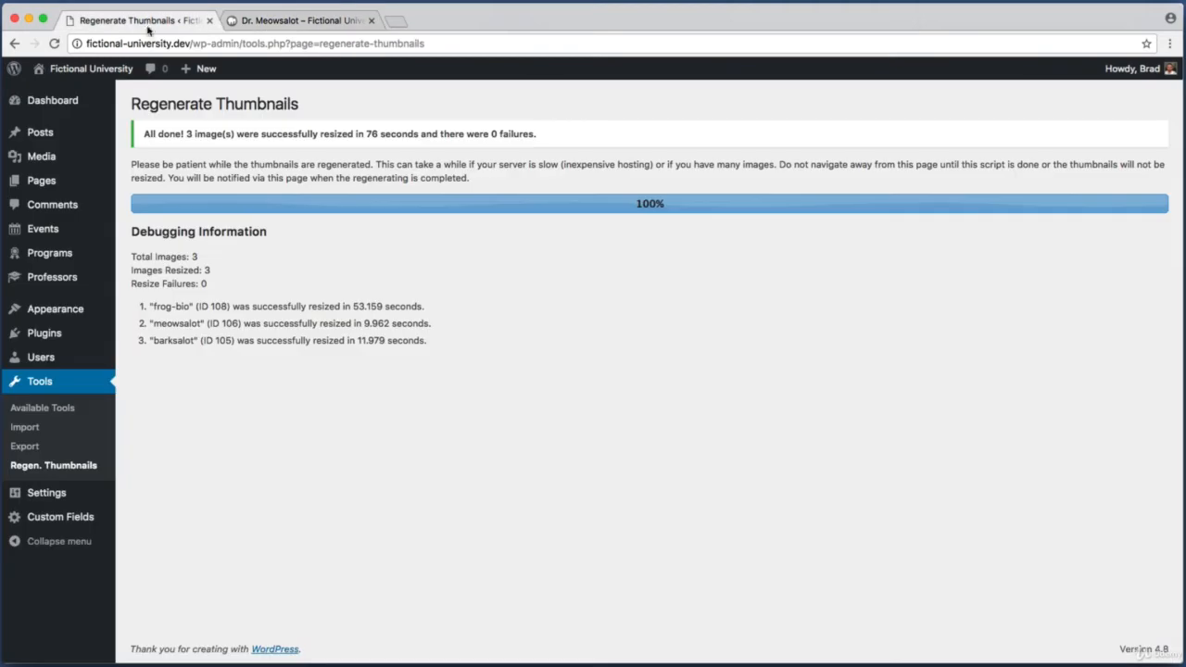
{"action": "mouse_move", "coordinate": [54, 343]}
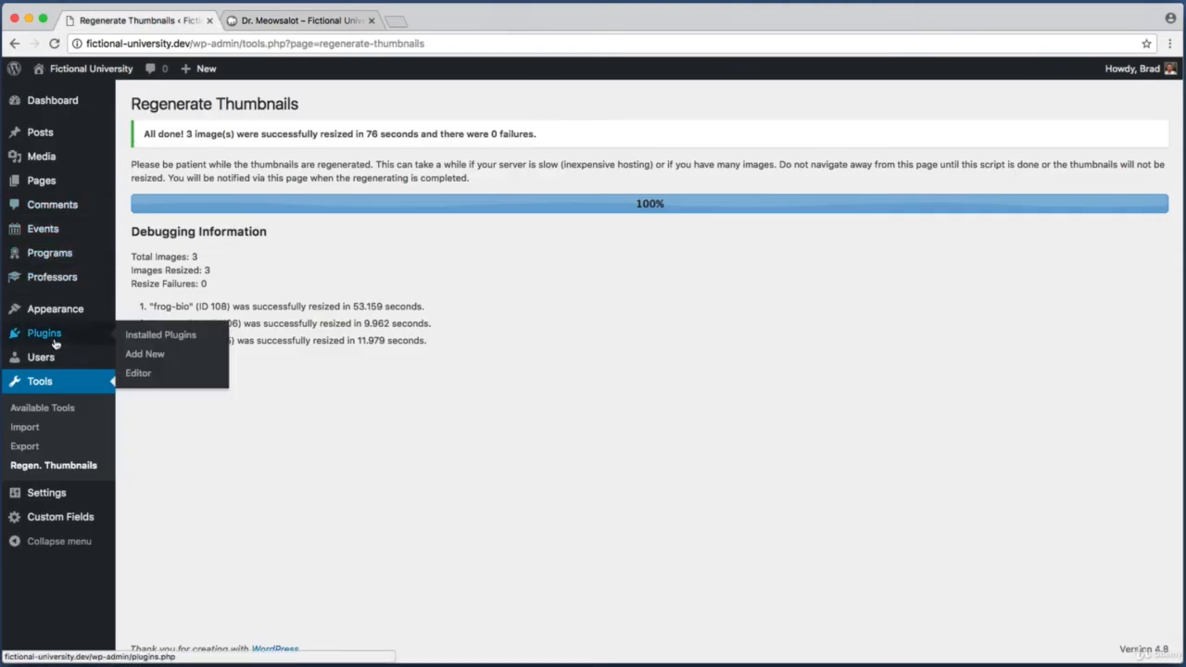
{"action": "left_click", "coordinate": [161, 357]}
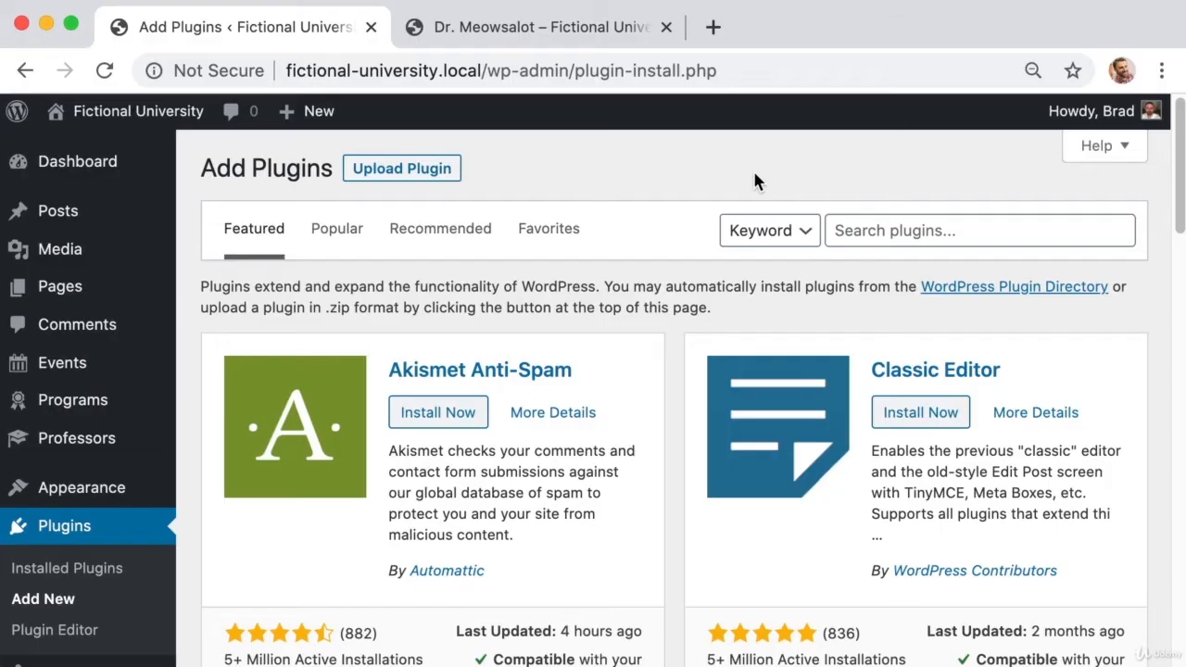
Step: Search the plugin directory for "manual image crop" plus the plugin author's first name
{"action": "key", "text": "super+shift+4"}
{"action": "left_click_drag", "start_coordinate": [833, 176], "coordinate": [955, 232]}
{"action": "left_click", "coordinate": [939, 225]}
{"action": "type", "text": "m"}
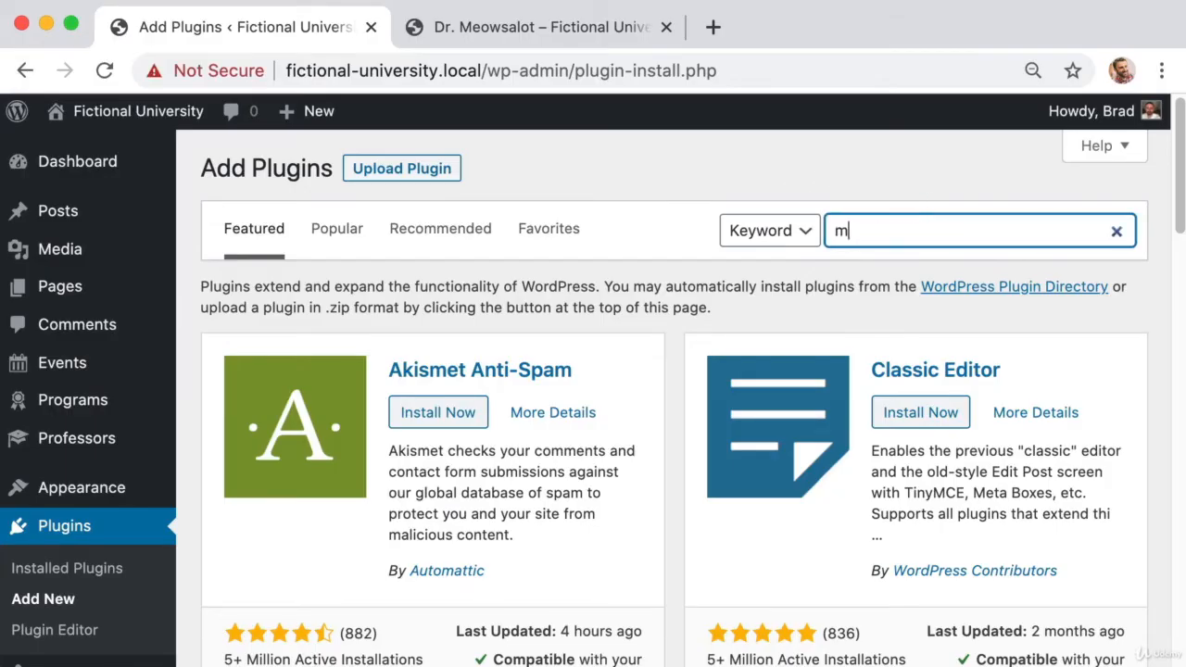
{"action": "type", "text": "anual image crop to"}
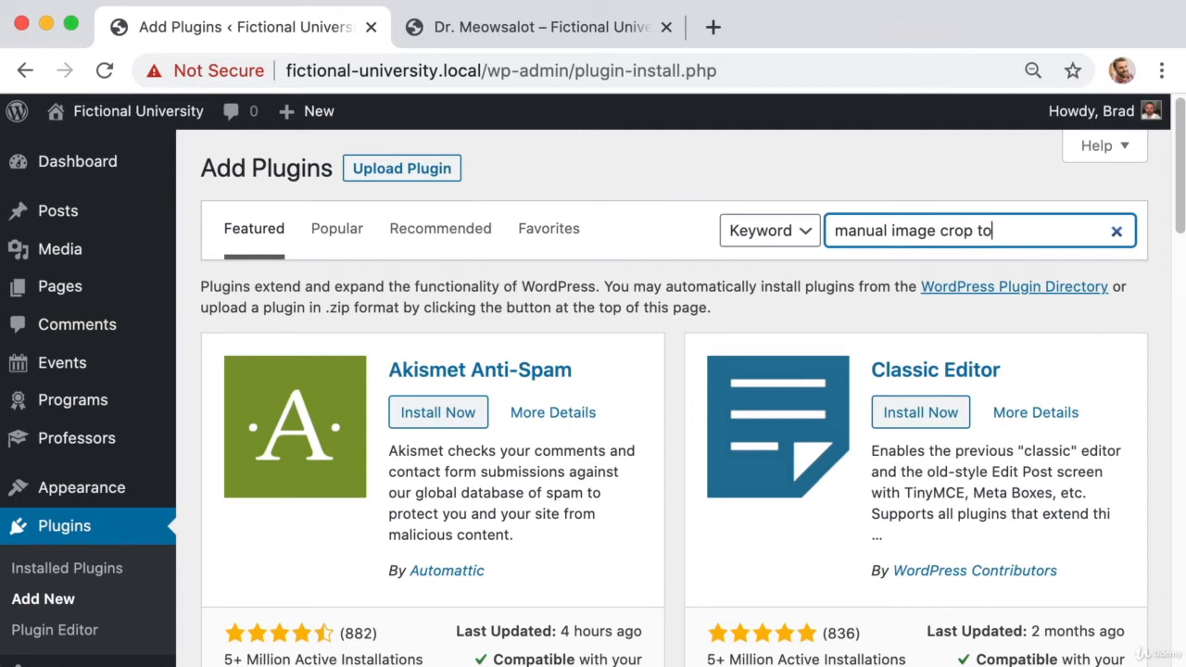
{"action": "type", "text": "masz"}
Step: Outline the search term and the Manual Image Crop result, then install and activate that plugin
{"action": "key", "text": "super+shift+4"}
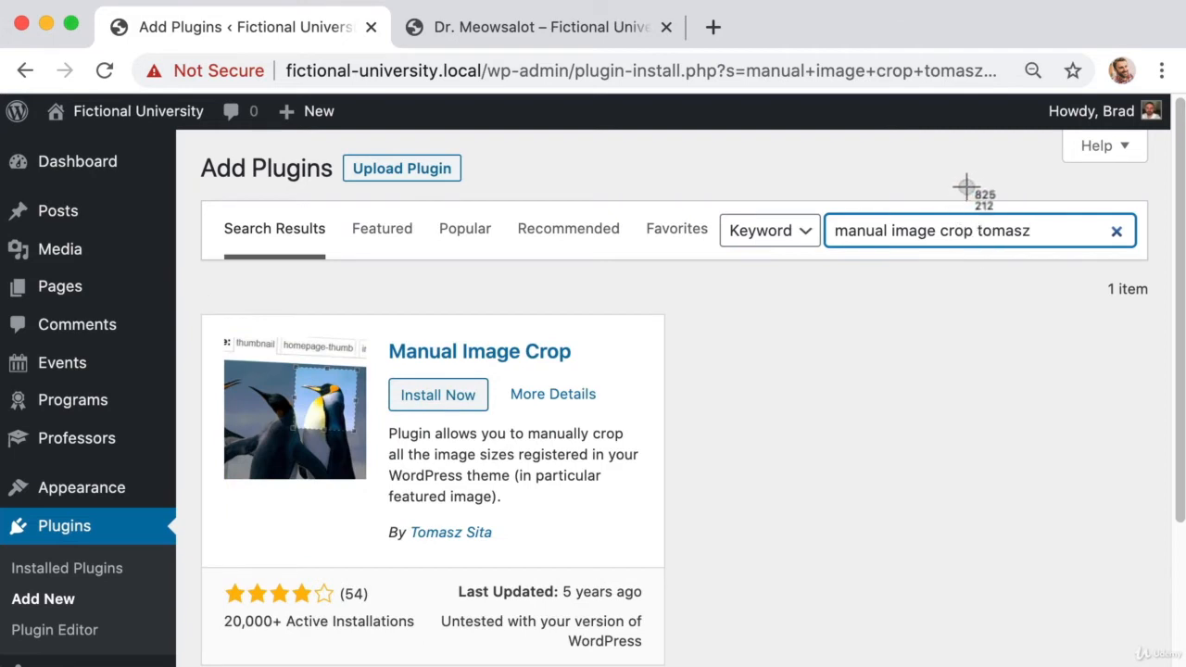
{"action": "left_click_drag", "start_coordinate": [970, 187], "coordinate": [1050, 252]}
{"action": "key", "text": "super+shift+4"}
{"action": "left_click_drag", "start_coordinate": [706, 280], "coordinate": [176, 662]}
{"action": "key", "text": "super+shift+4"}
{"action": "left_click_drag", "start_coordinate": [439, 559], "coordinate": [638, 607]}
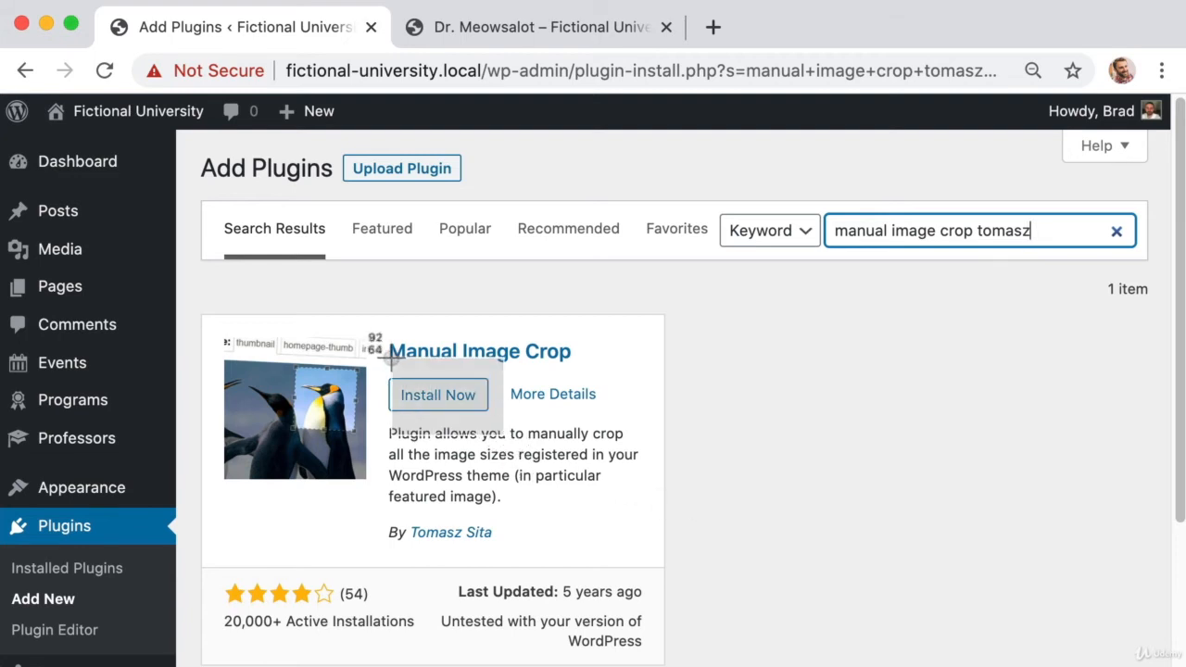
{"action": "left_click", "coordinate": [428, 395]}
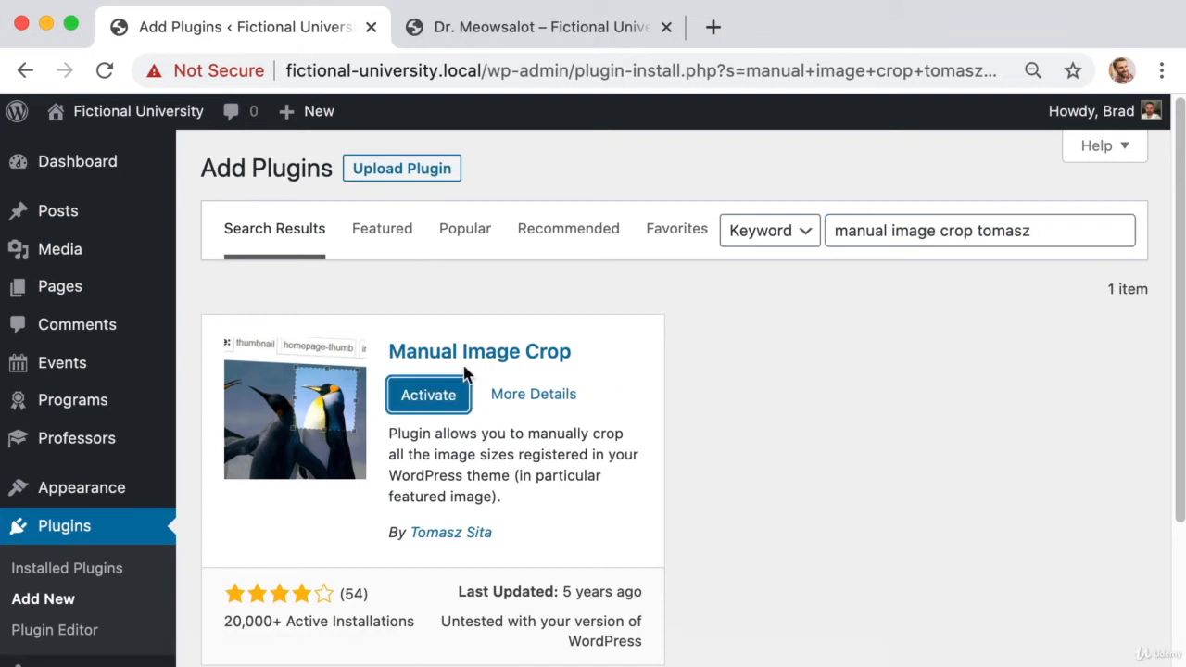
{"action": "left_click", "coordinate": [428, 396]}
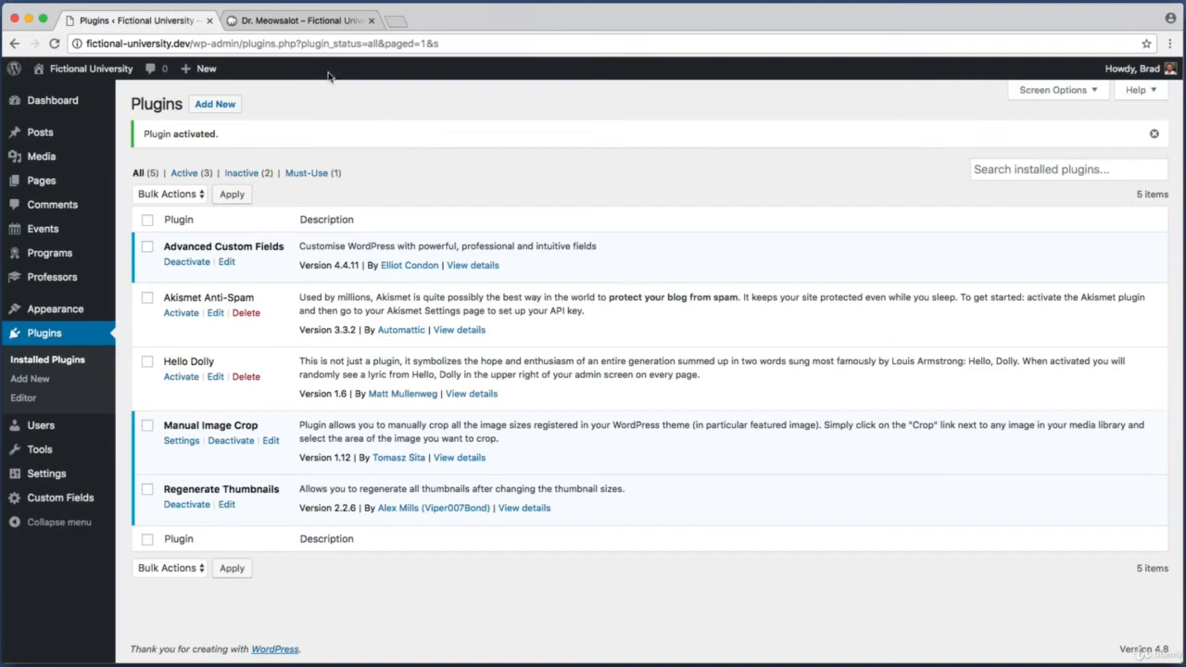
Step: View Dr. Meowsalot's page on the site and outline the portrait photo
{"action": "left_click", "coordinate": [306, 20]}
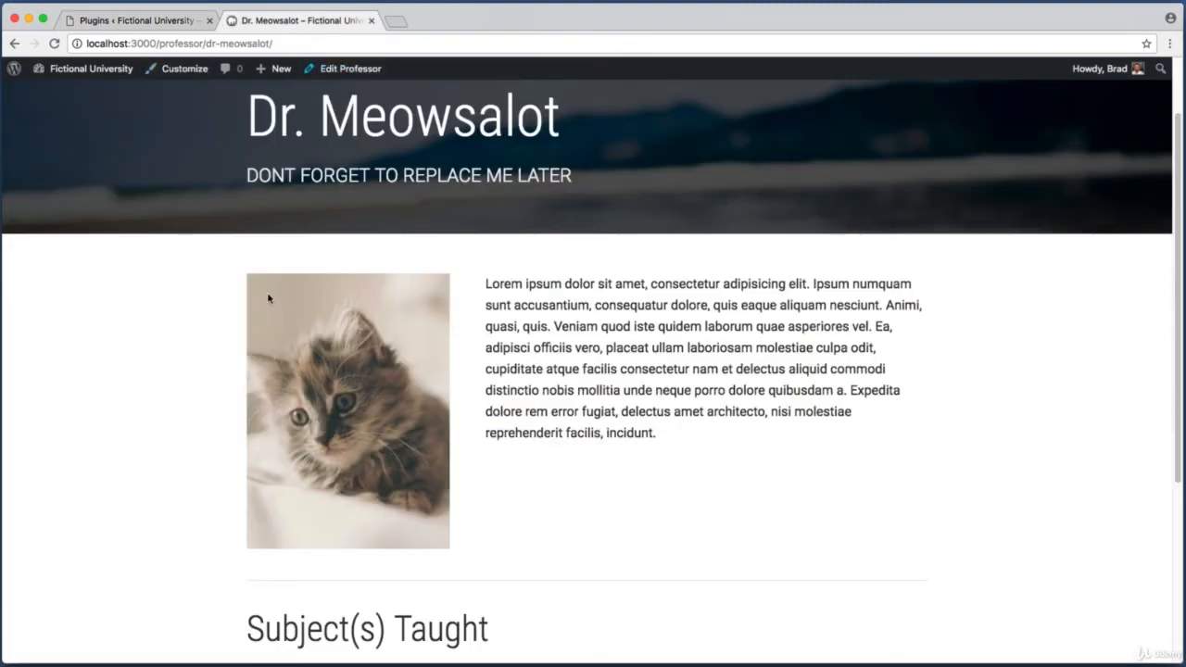
{"action": "key", "text": "super+shift+4"}
{"action": "left_click_drag", "start_coordinate": [234, 255], "coordinate": [451, 554]}
Step: Return to the WordPress admin, open the Dr. Meowsalot professor post for editing and outline its featured image
{"action": "left_click", "coordinate": [156, 19]}
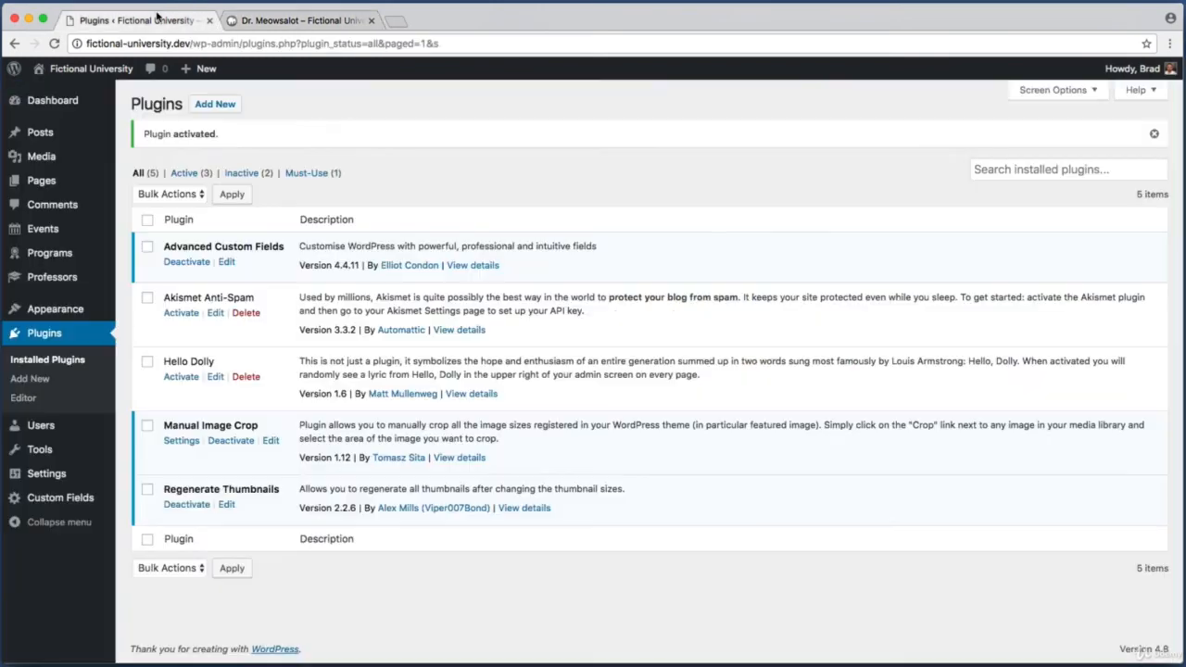
{"action": "left_click", "coordinate": [71, 278]}
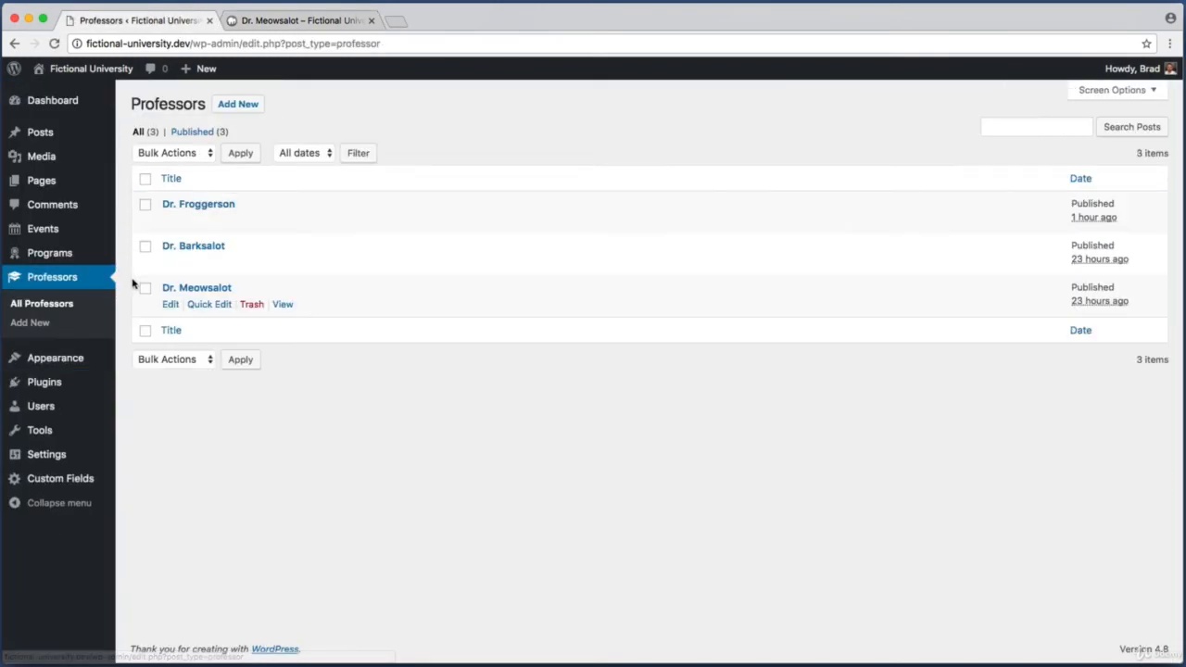
{"action": "left_click_drag", "start_coordinate": [135, 282], "coordinate": [223, 296]}
{"action": "left_click", "coordinate": [217, 291]}
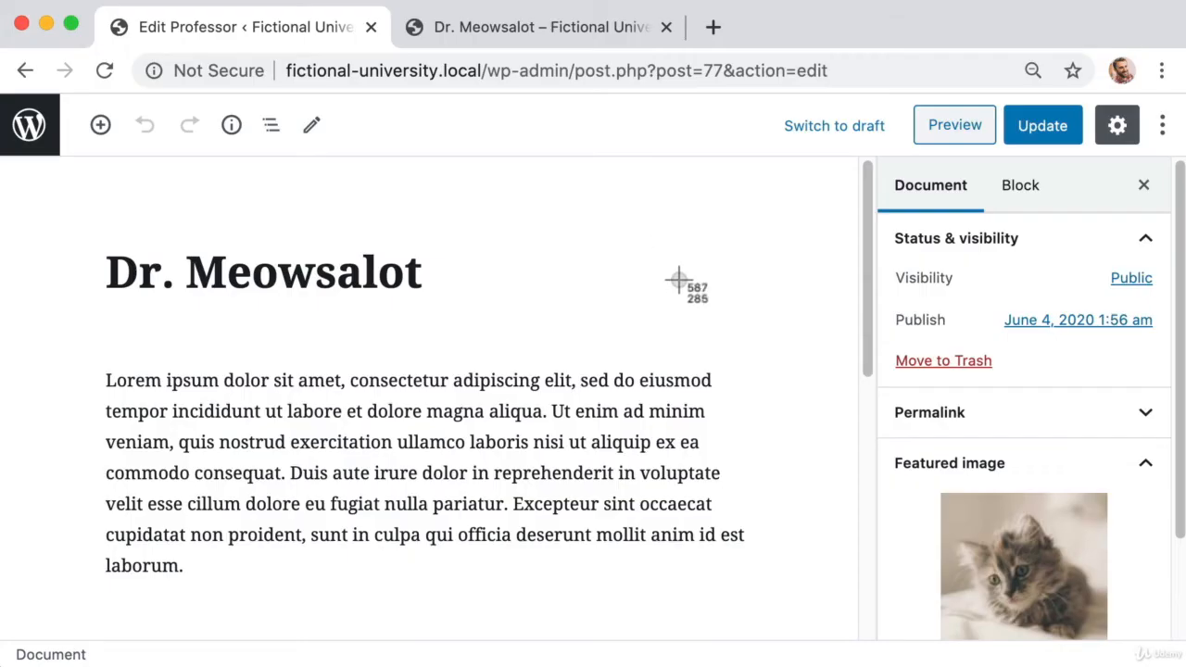
{"action": "left_click_drag", "start_coordinate": [881, 431], "coordinate": [1154, 621]}
{"action": "scroll", "coordinate": [1019, 519], "scroll_direction": "down", "scroll_amount": 1}
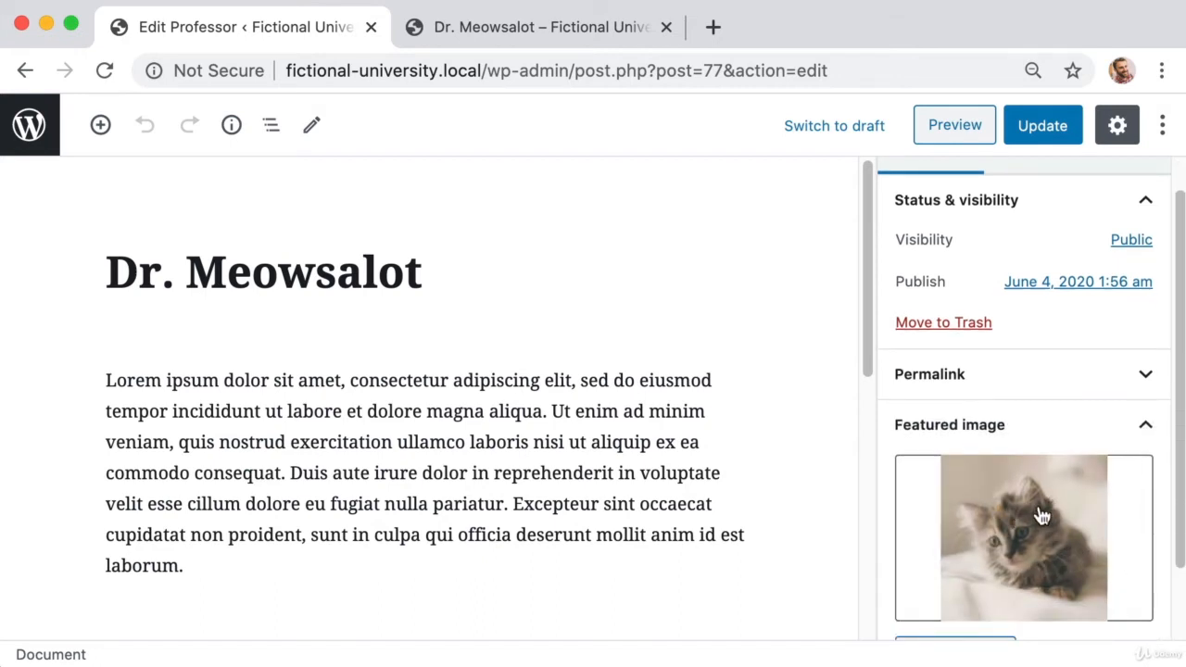
Step: Open the featured kitten image in the Manual Image Crop dialog and outline the available image sizes
{"action": "left_click", "coordinate": [1043, 516]}
{"action": "key", "text": "super+shift+4"}
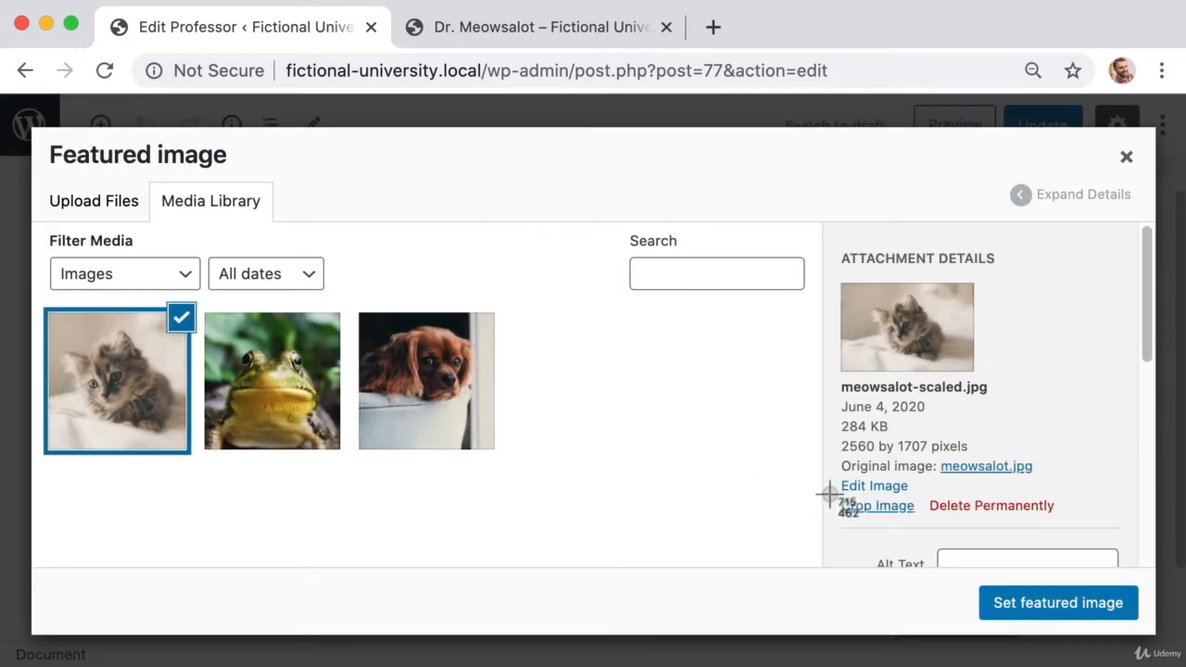
{"action": "left_click_drag", "start_coordinate": [834, 498], "coordinate": [922, 521]}
{"action": "left_click", "coordinate": [878, 509]}
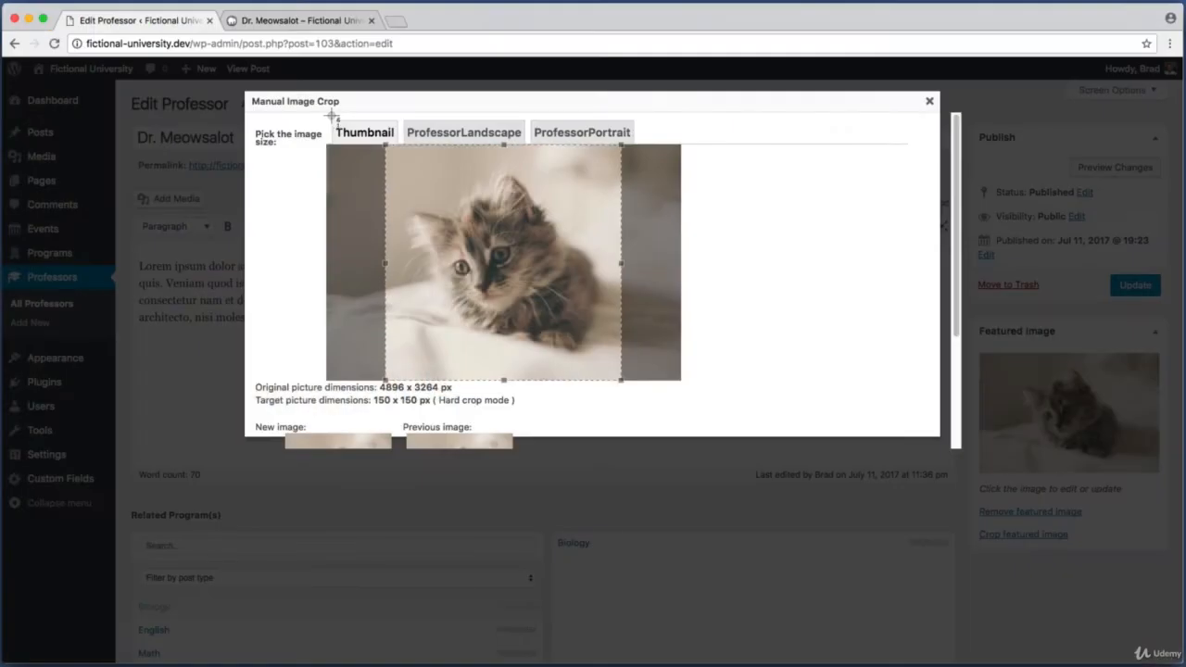
{"action": "left_click_drag", "start_coordinate": [325, 119], "coordinate": [668, 139]}
Step: Crop the ProfessorLandscape size of the featured image more tightly around the kitten's head and upper body, and apply the crop
{"action": "left_click", "coordinate": [475, 133]}
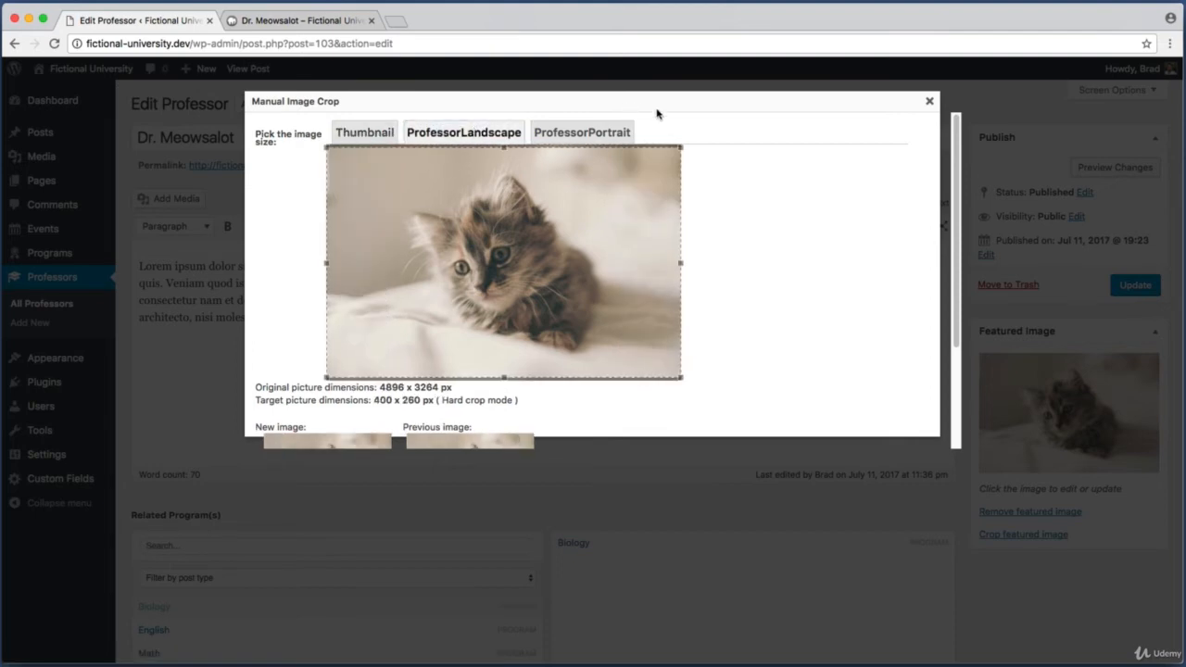
{"action": "left_click_drag", "start_coordinate": [682, 147], "coordinate": [608, 198]}
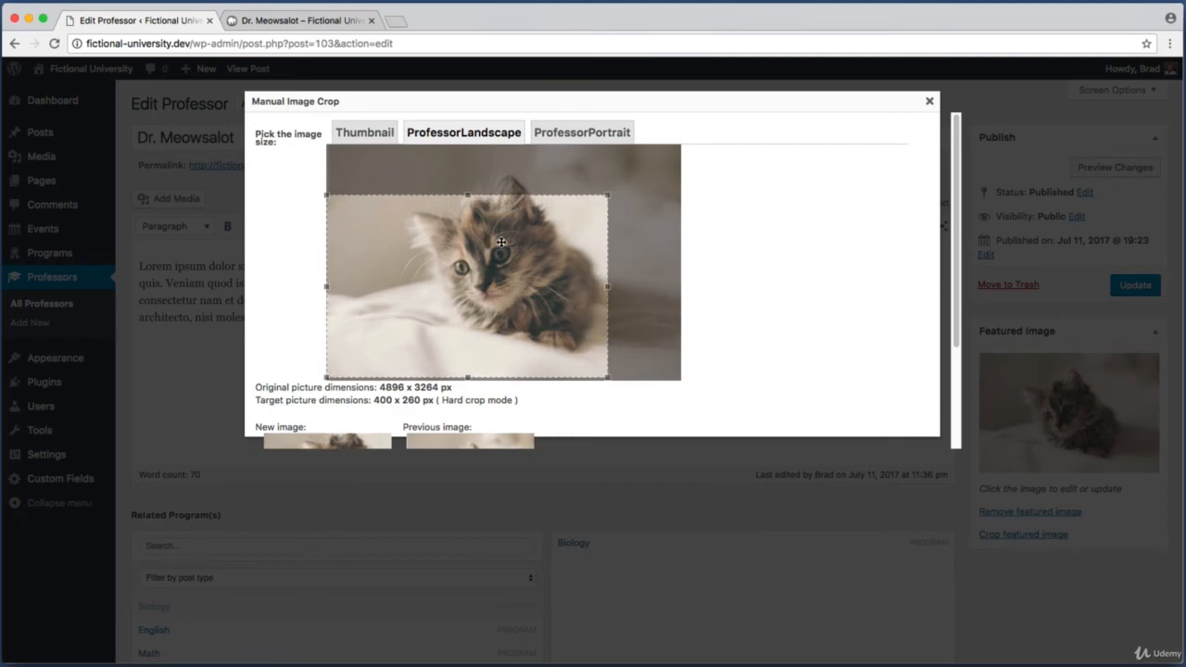
{"action": "left_click_drag", "start_coordinate": [500, 243], "coordinate": [543, 223]}
{"action": "left_click_drag", "start_coordinate": [652, 172], "coordinate": [602, 202]}
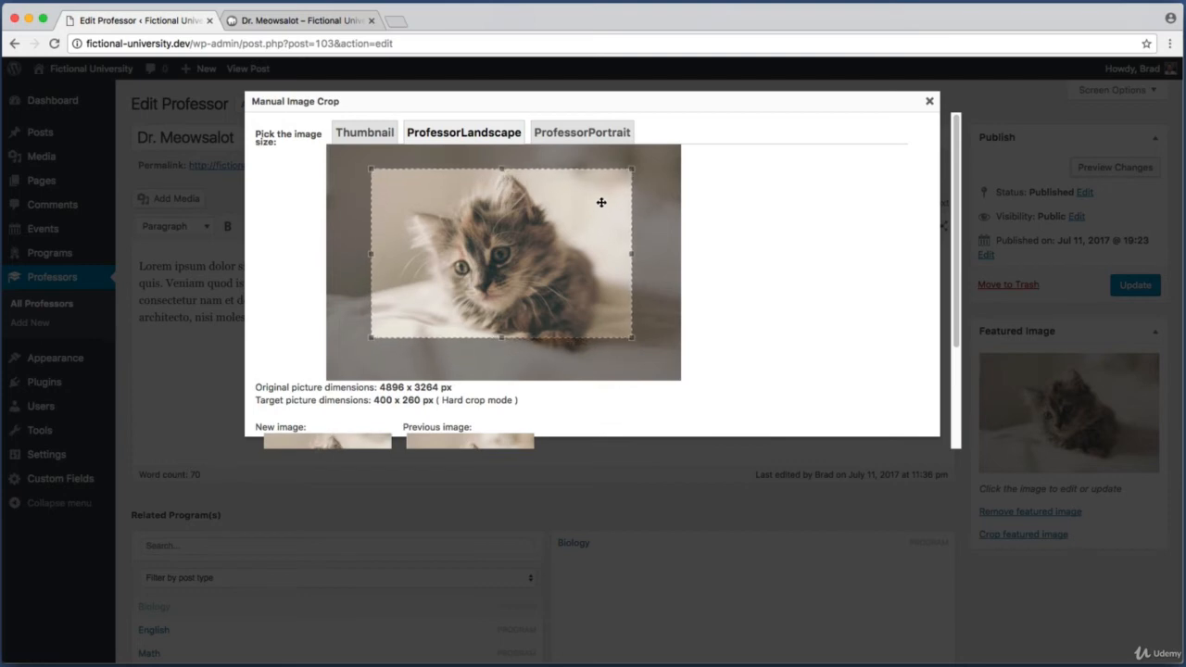
{"action": "left_click_drag", "start_coordinate": [633, 338], "coordinate": [575, 295]}
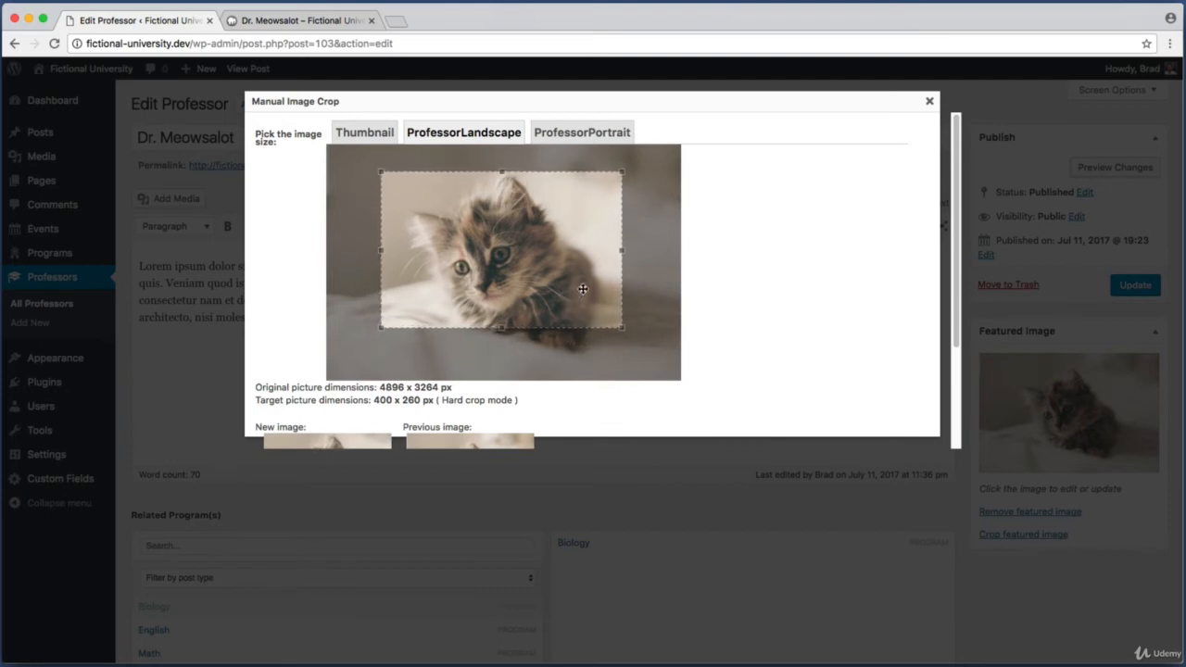
{"action": "scroll", "coordinate": [708, 221], "scroll_direction": "down", "scroll_amount": 3}
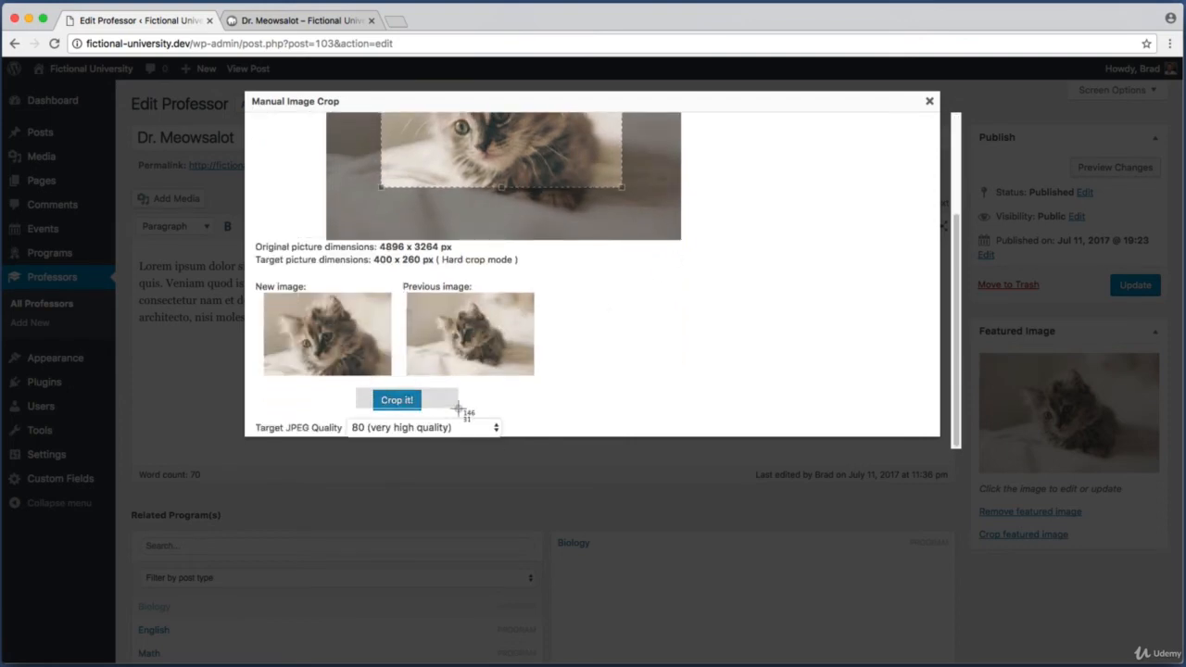
{"action": "left_click", "coordinate": [398, 401]}
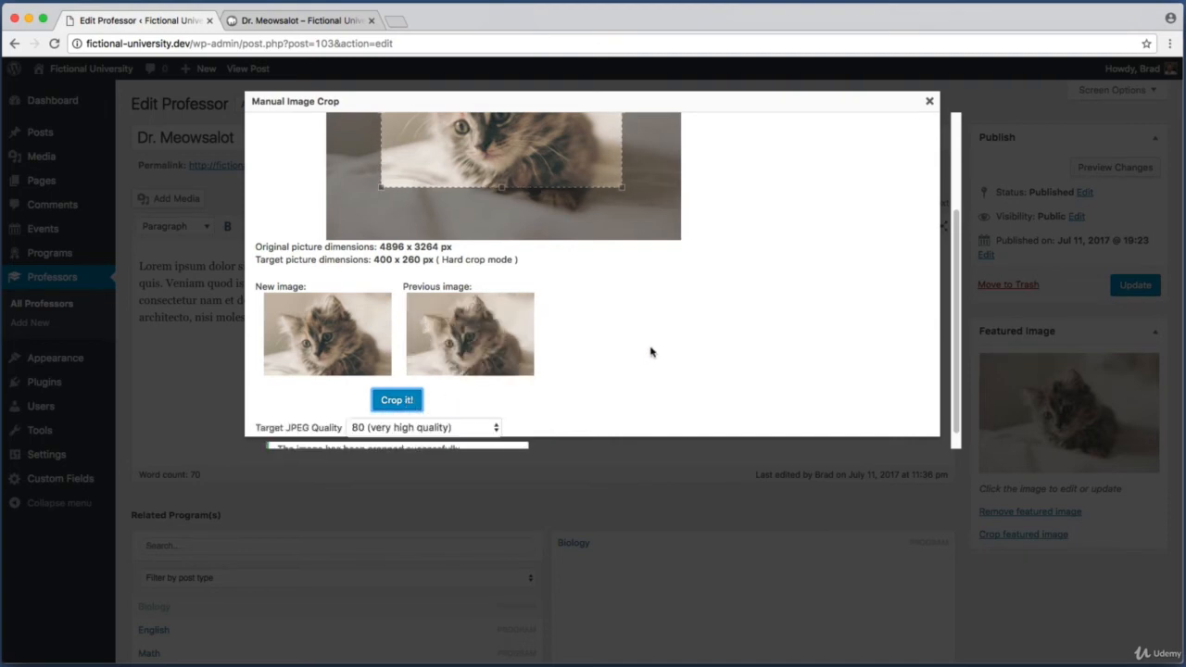
Step: Go back to the Biology program page and outline Dr. Meowsalot's thumbnail under Biology Professors
{"action": "left_click", "coordinate": [259, 20]}
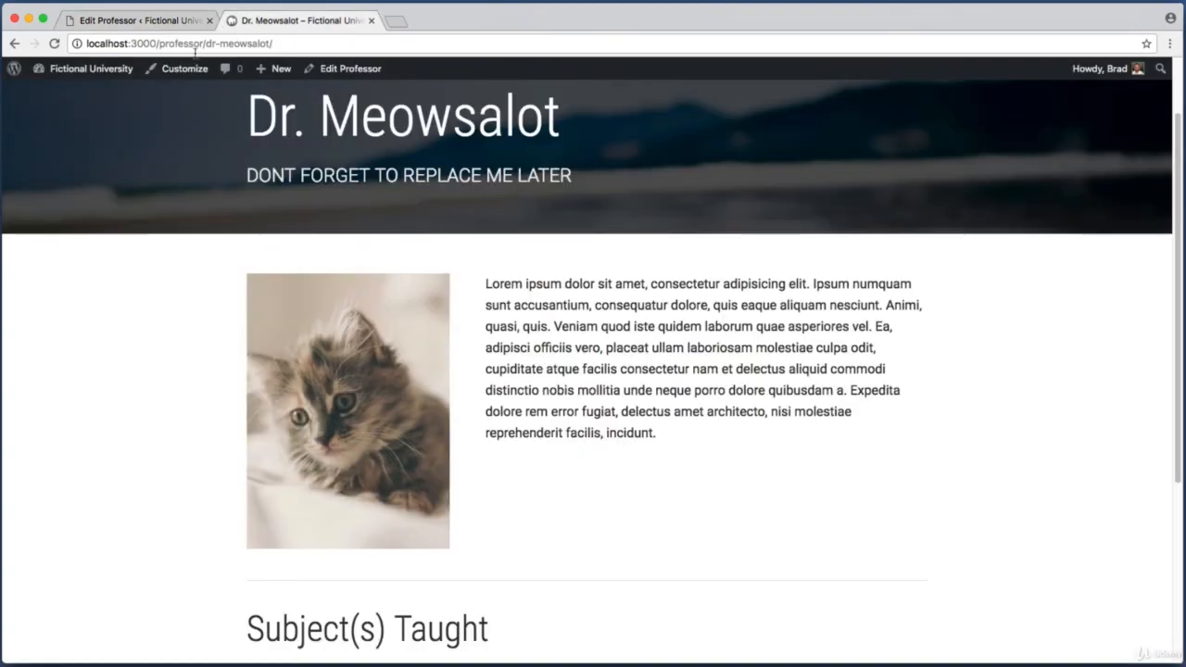
{"action": "left_click", "coordinate": [14, 43]}
{"action": "key", "text": "super+shift+4"}
{"action": "left_click_drag", "start_coordinate": [389, 419], "coordinate": [670, 602]}
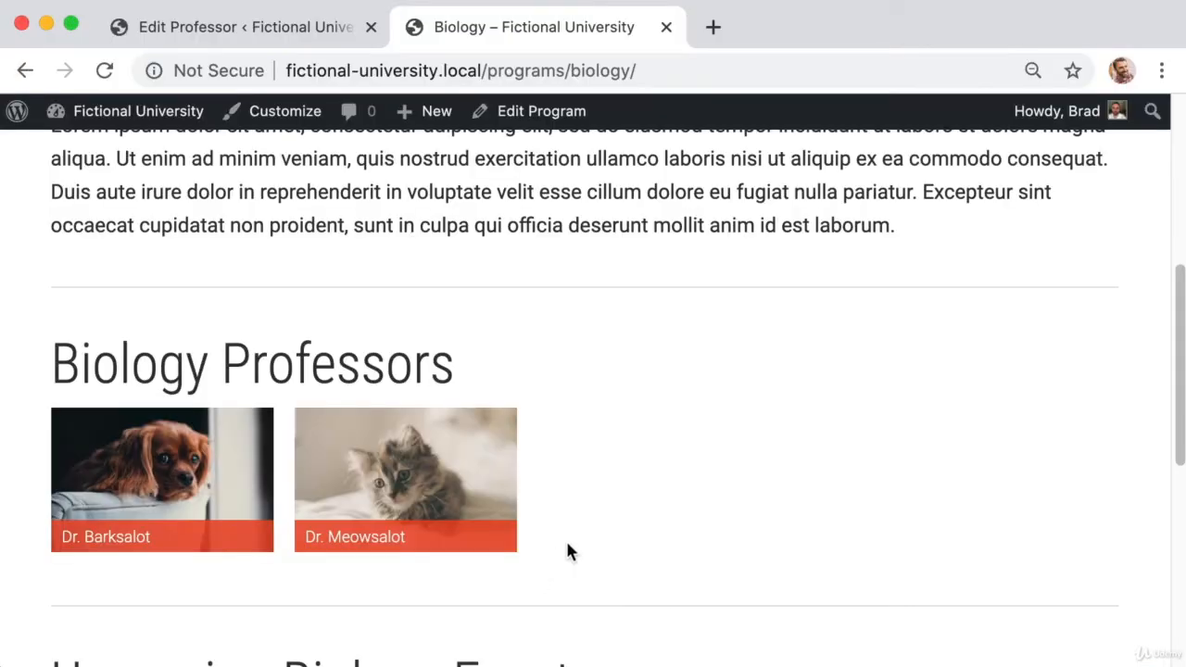
{"action": "key", "text": "super+shift+4"}
{"action": "left_click_drag", "start_coordinate": [548, 379], "coordinate": [278, 582]}
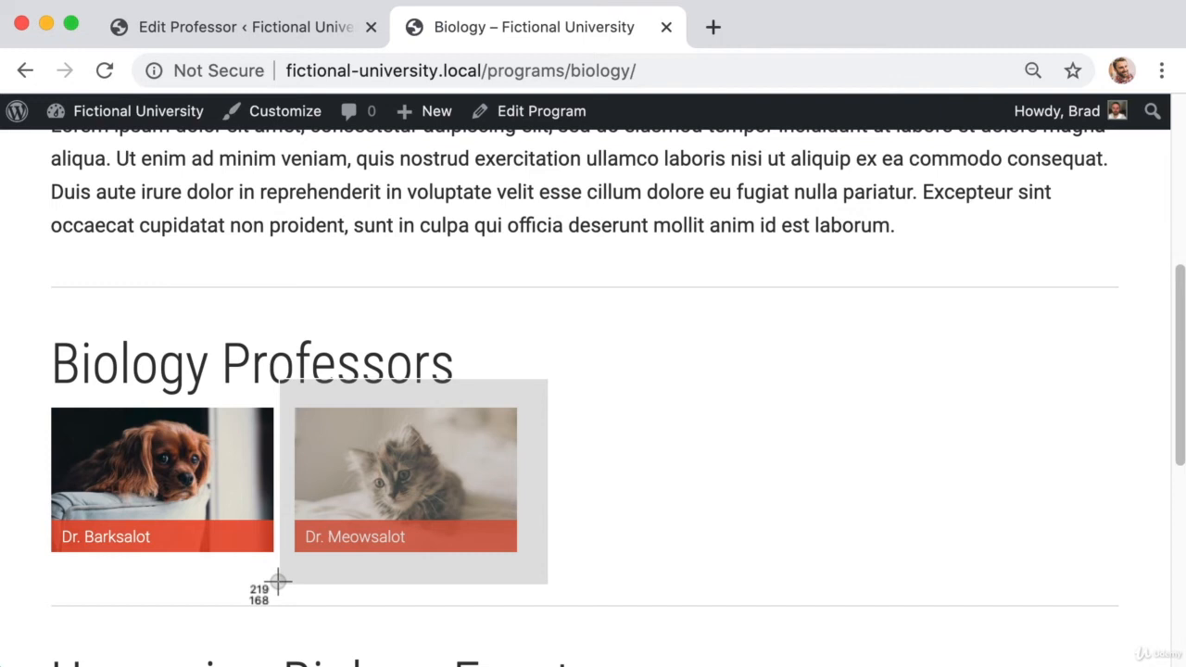
{"action": "left_click_drag", "start_coordinate": [278, 581], "coordinate": [277, 582]}
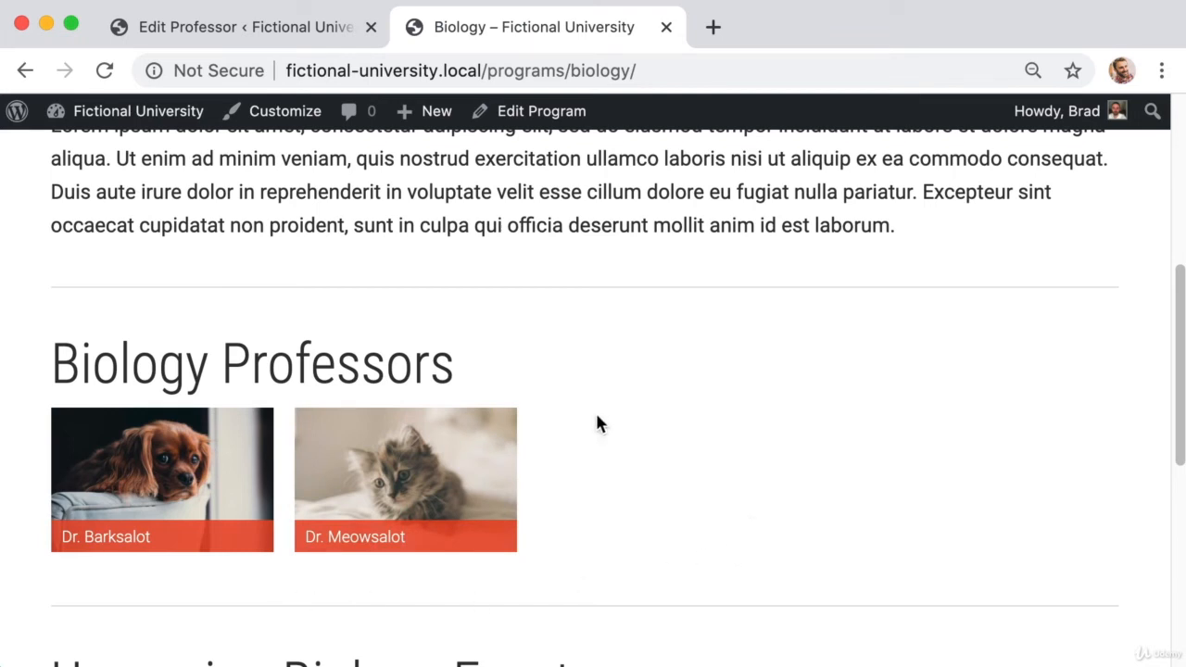
{"action": "key", "text": "super+shift+4"}
{"action": "left_click_drag", "start_coordinate": [554, 382], "coordinate": [281, 577]}
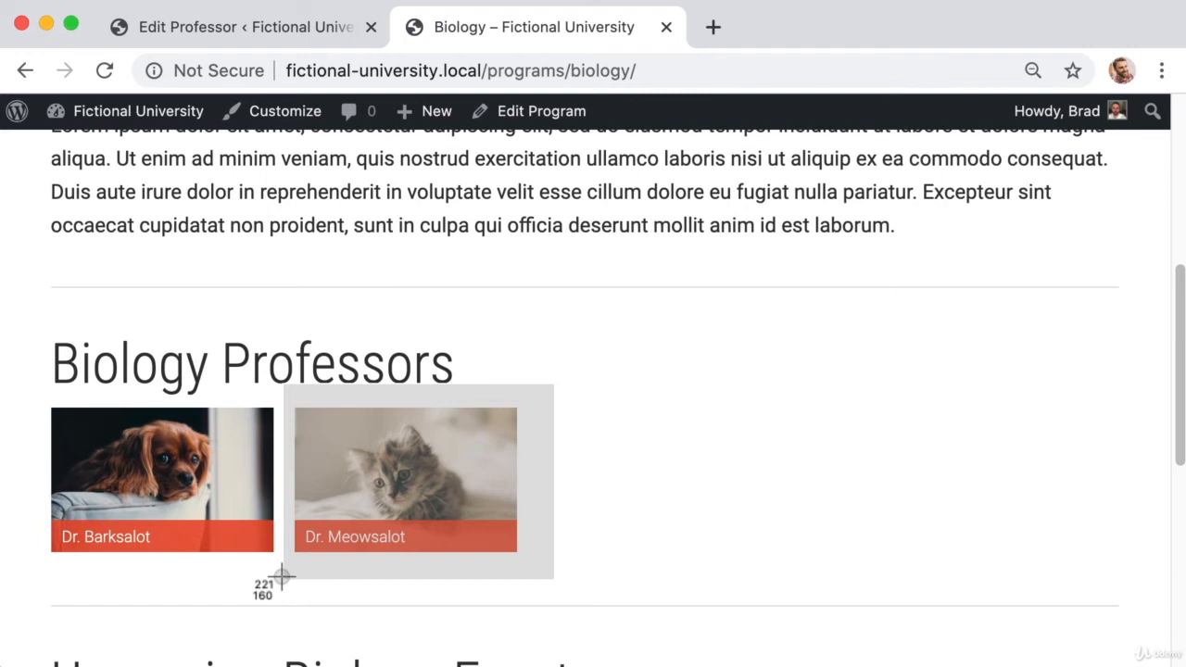
{"action": "left_click_drag", "start_coordinate": [282, 576], "coordinate": [282, 576]}
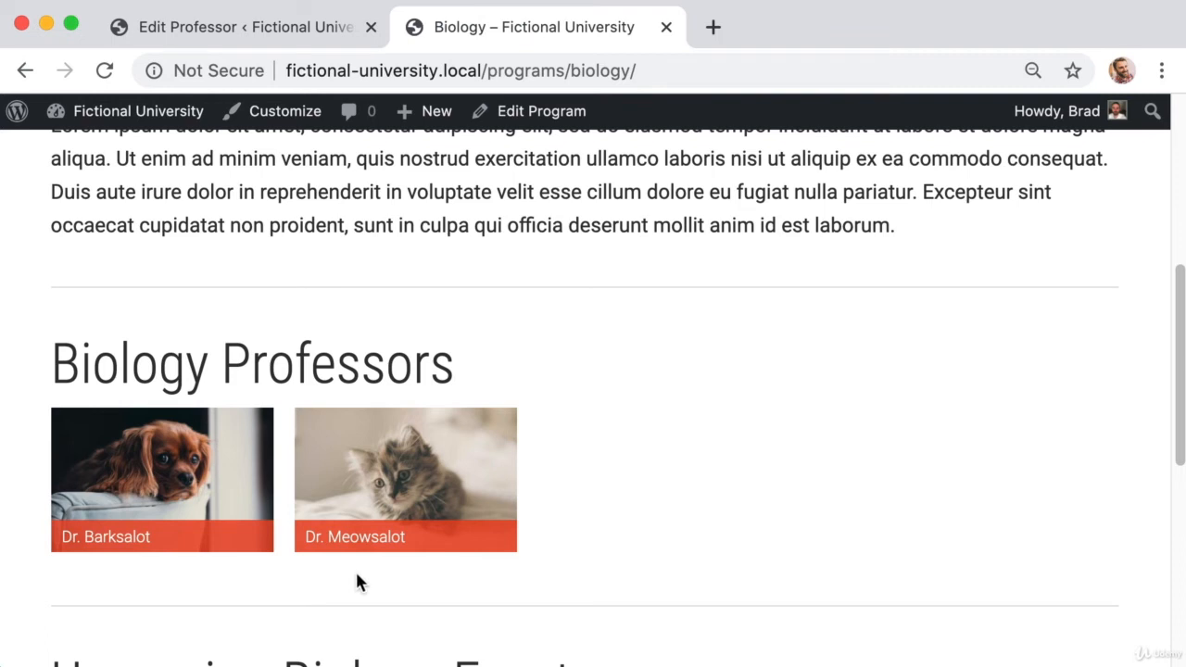
{"action": "key", "text": "super+shift+4"}
{"action": "left_click_drag", "start_coordinate": [546, 578], "coordinate": [312, 384]}
Step: Reload the Biology program page and outline Dr. Meowsalot's landscape thumbnail to check its crop
{"action": "key", "text": "super+shift+4"}
{"action": "left_click_drag", "start_coordinate": [77, 49], "coordinate": [123, 87]}
{"action": "left_click", "coordinate": [105, 70]}
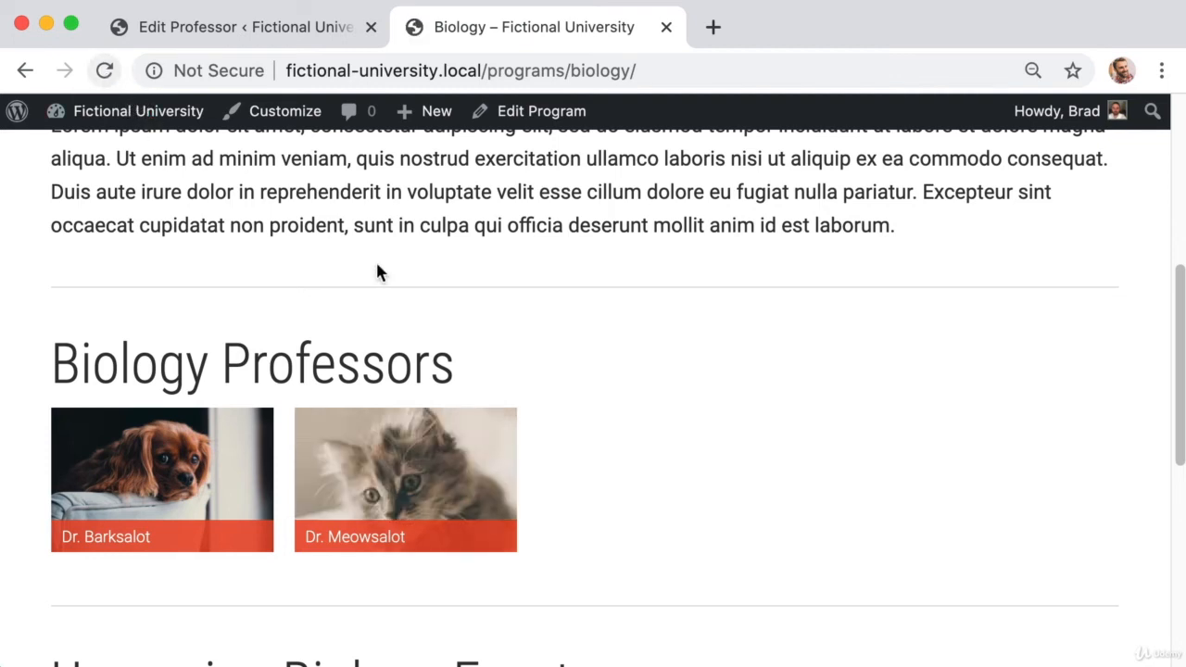
{"action": "key", "text": "super+shift+4"}
{"action": "left_click_drag", "start_coordinate": [589, 376], "coordinate": [314, 569]}
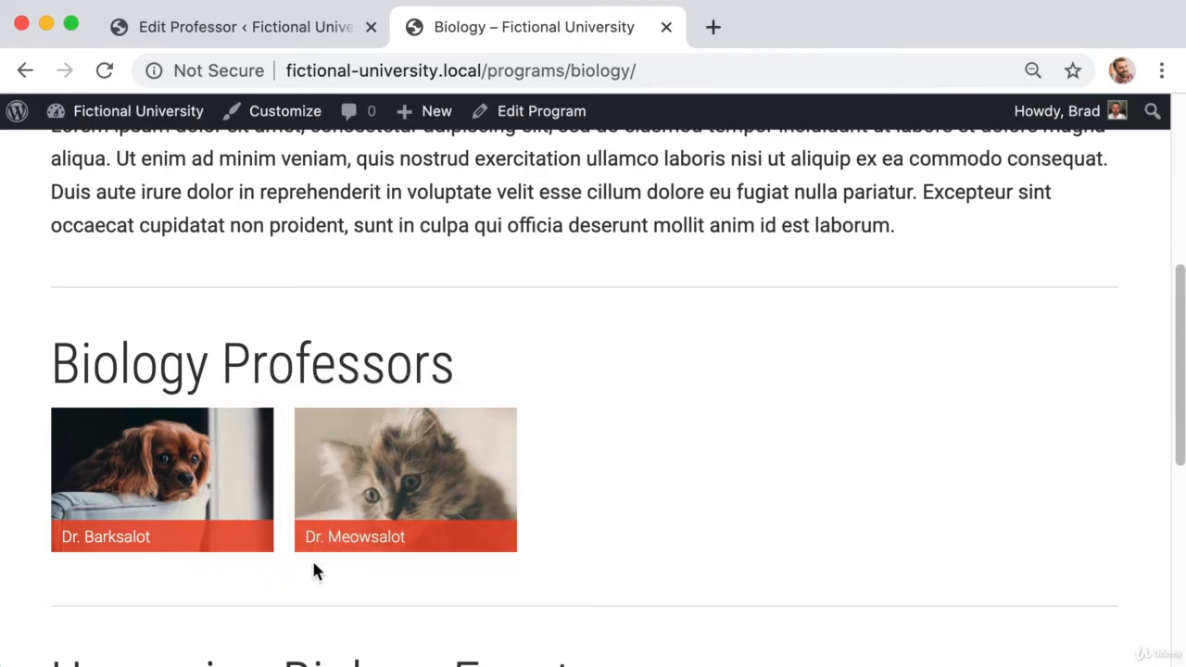
Step: Open Dr. Meowsalot's page from the Biology program page and outline the portrait photo
{"action": "left_click", "coordinate": [464, 528]}
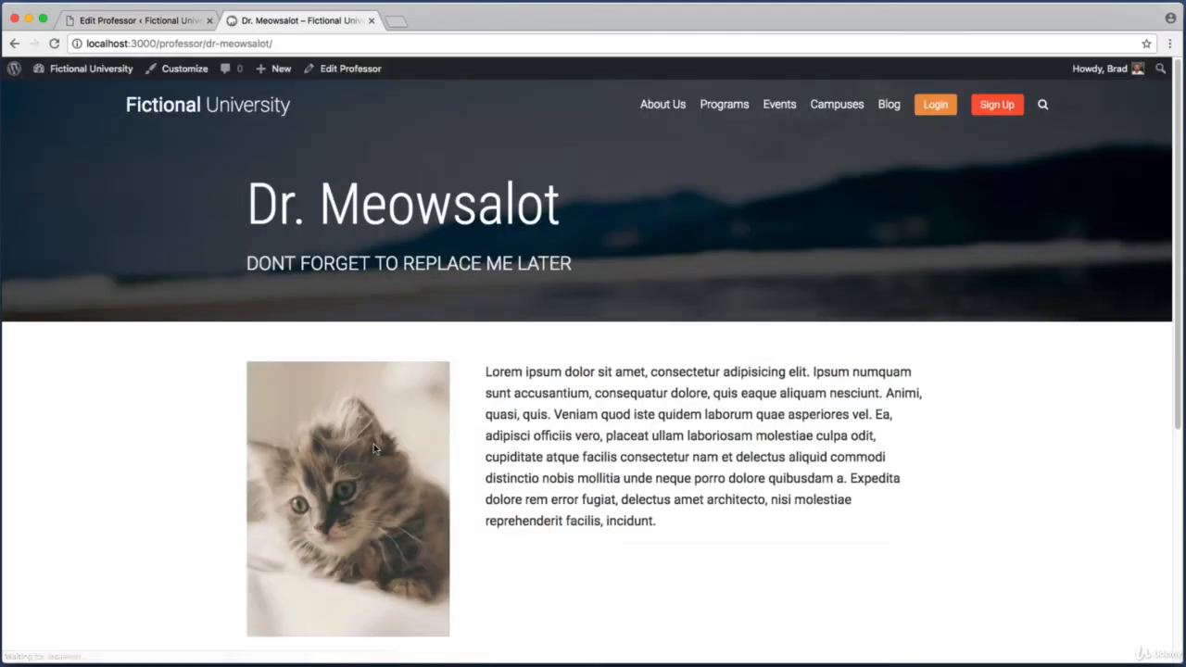
{"action": "key", "text": "super+shift+4"}
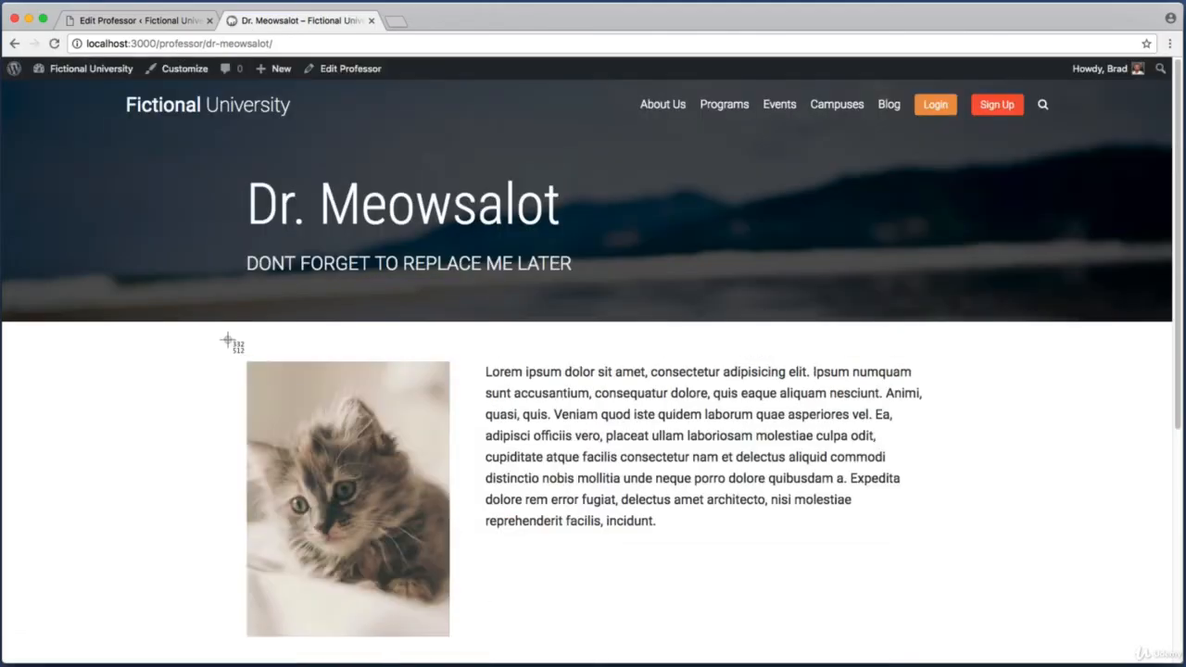
{"action": "left_click_drag", "start_coordinate": [228, 340], "coordinate": [463, 649]}
Step: Return to the professor's crop editor, tighten the ProfessorPortrait crop around the kitten's head and upper body, and apply it
{"action": "left_click", "coordinate": [117, 16]}
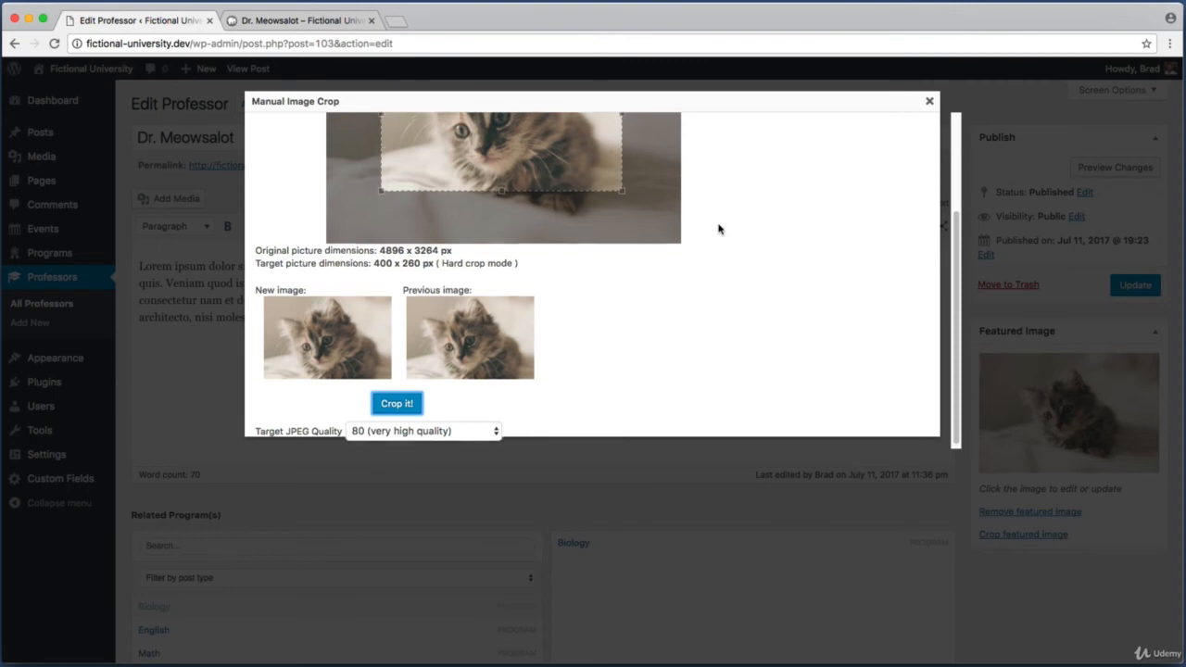
{"action": "scroll", "coordinate": [720, 229], "scroll_direction": "up", "scroll_amount": 3}
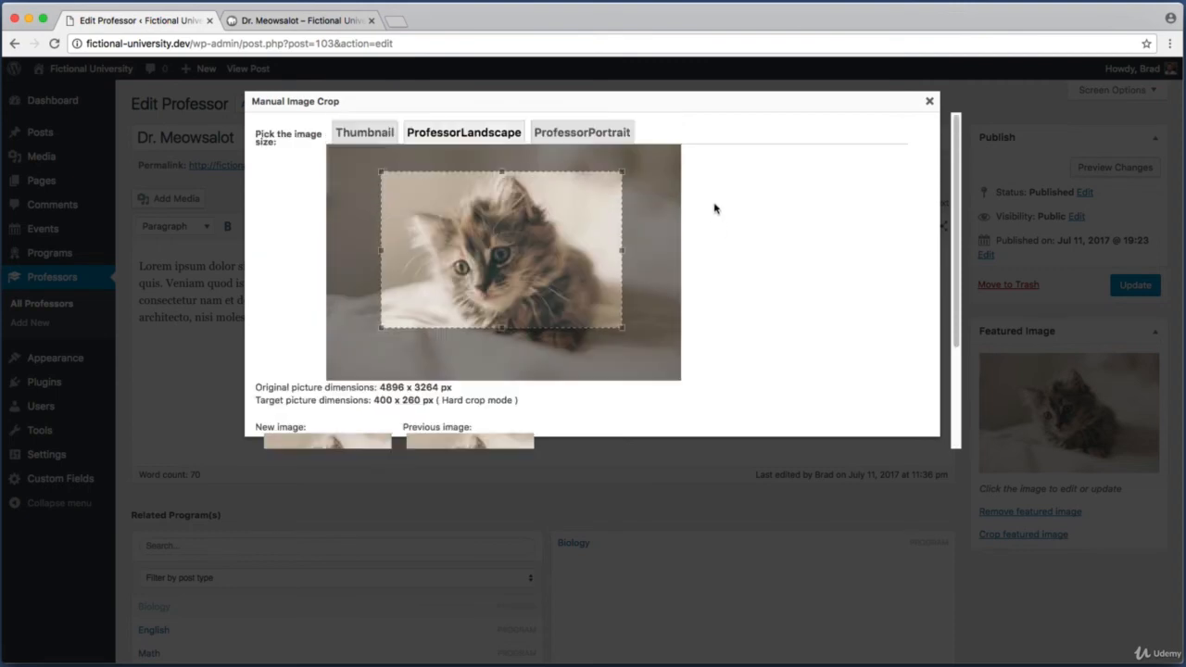
{"action": "left_click", "coordinate": [612, 140]}
{"action": "mouse_move", "coordinate": [491, 213]}
{"action": "left_mouse_down"}
{"action": "mouse_move", "coordinate": [554, 210]}
{"action": "mouse_move", "coordinate": [464, 204]}
{"action": "mouse_move", "coordinate": [530, 197]}
{"action": "mouse_move", "coordinate": [496, 193]}
{"action": "left_mouse_up"}
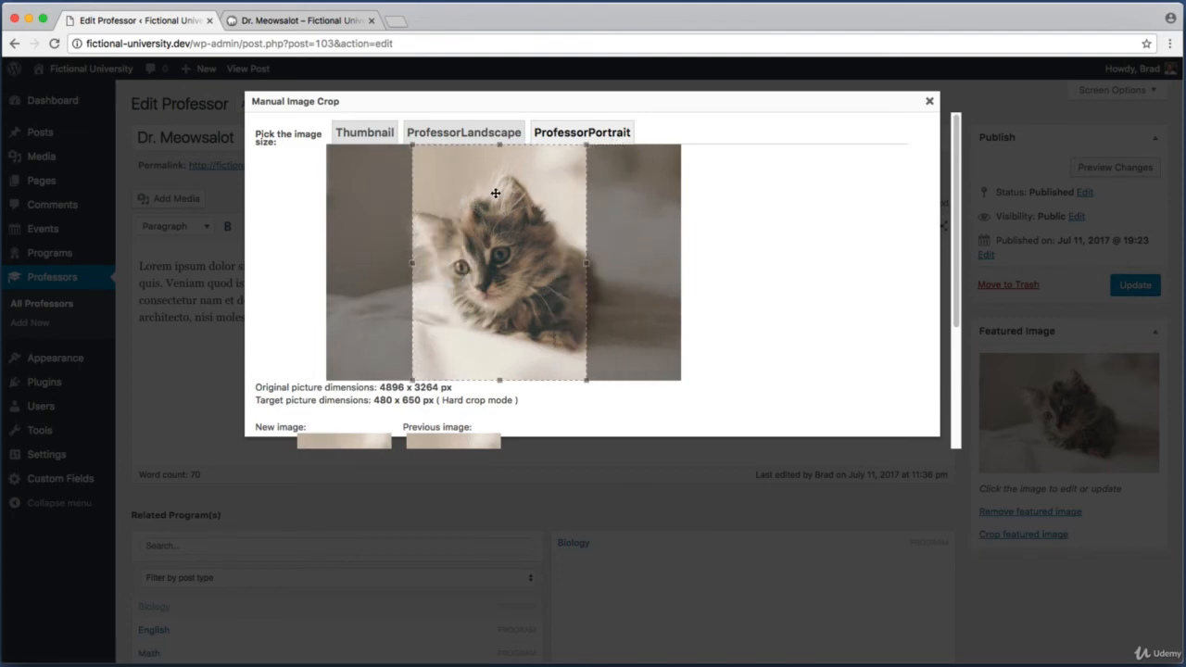
{"action": "left_click_drag", "start_coordinate": [585, 144], "coordinate": [546, 166]}
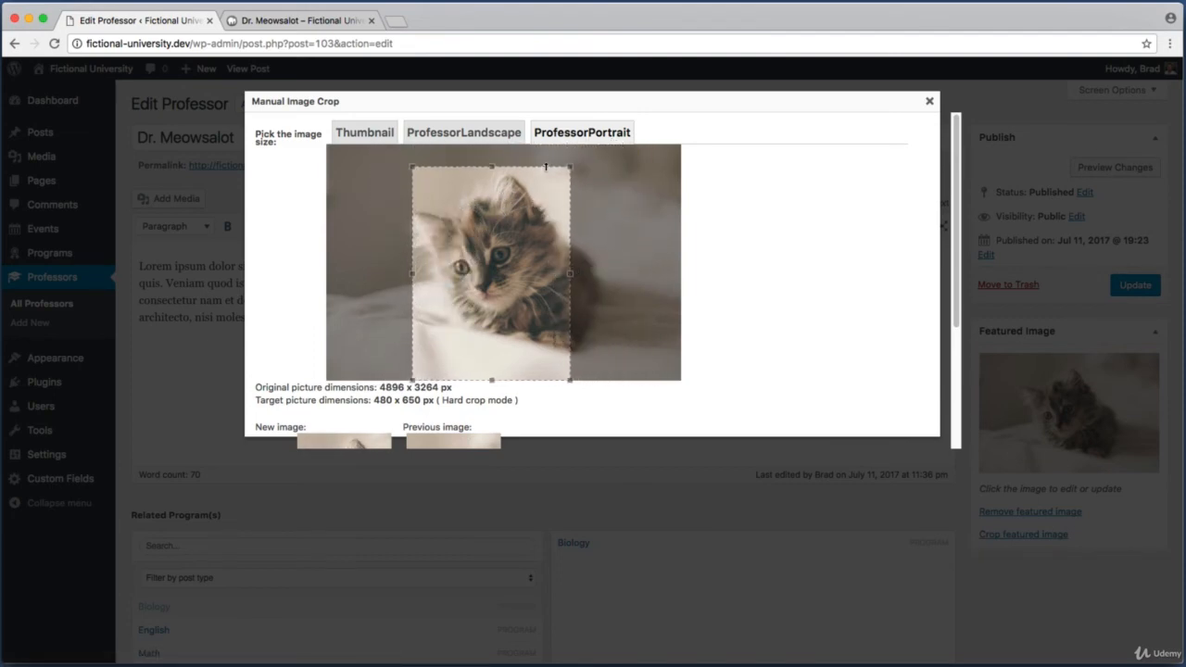
{"action": "left_click_drag", "start_coordinate": [512, 220], "coordinate": [507, 206]}
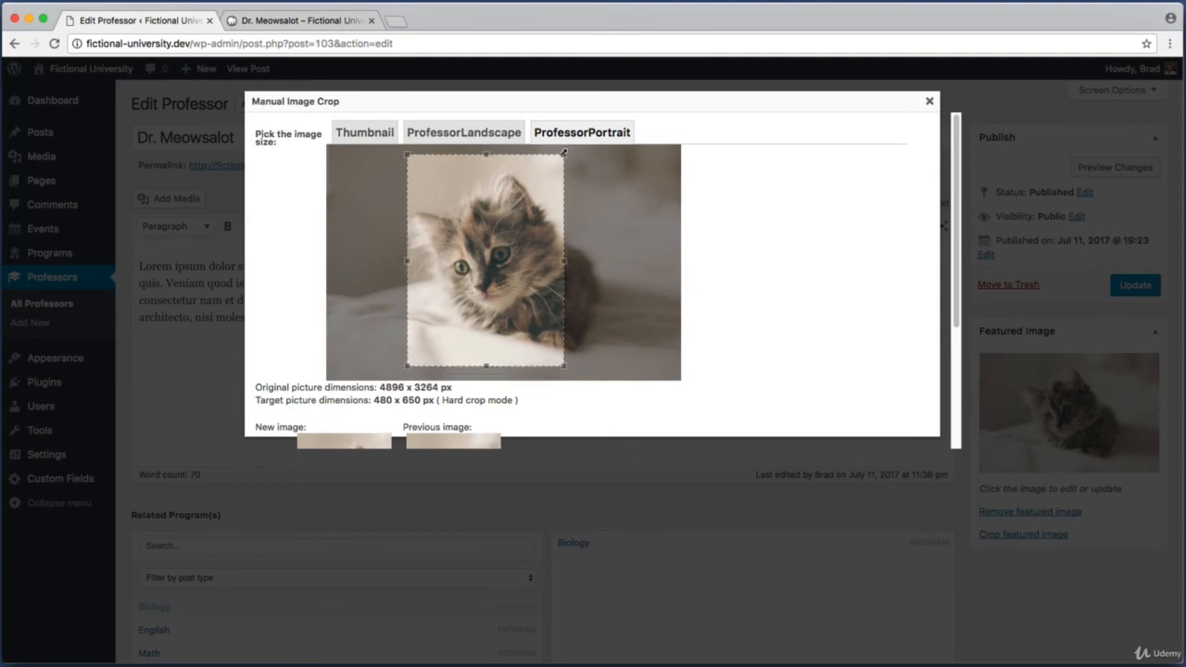
{"action": "left_click_drag", "start_coordinate": [563, 152], "coordinate": [559, 157]}
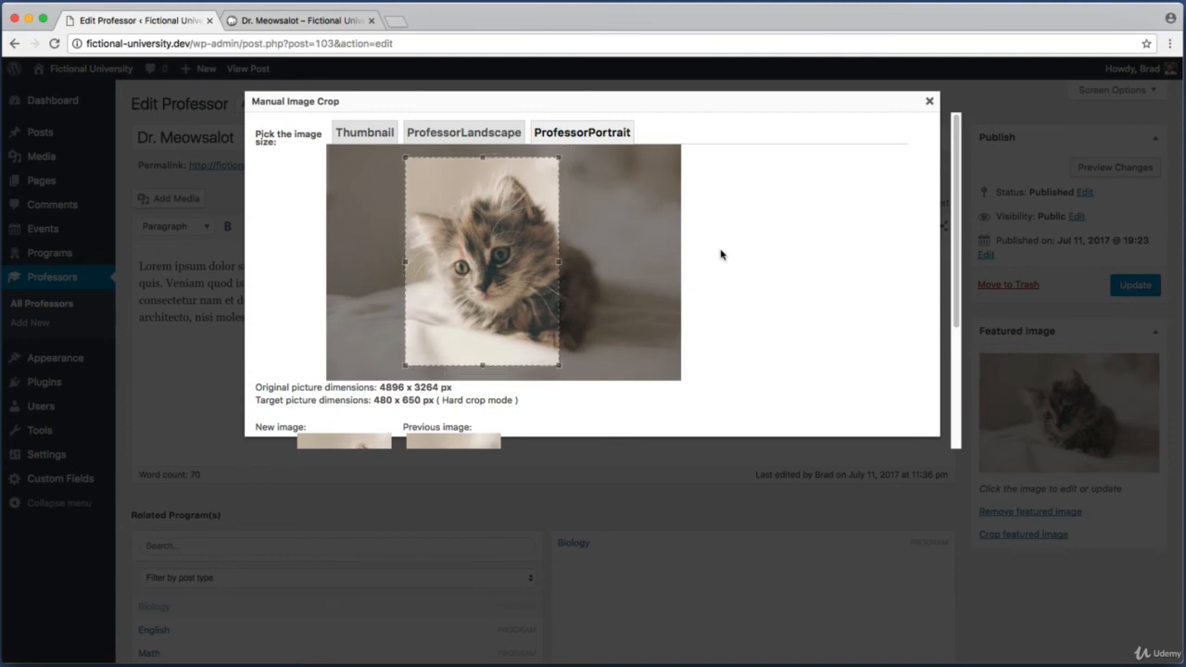
{"action": "scroll", "coordinate": [721, 255], "scroll_direction": "down", "scroll_amount": 3}
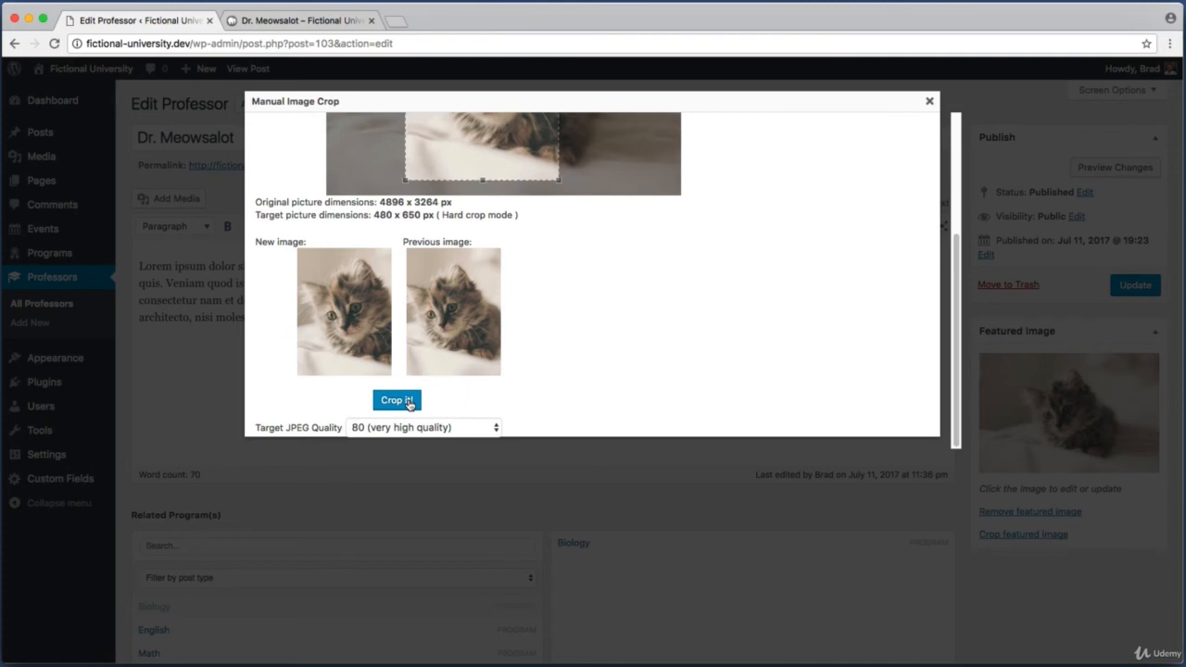
{"action": "left_click", "coordinate": [408, 402]}
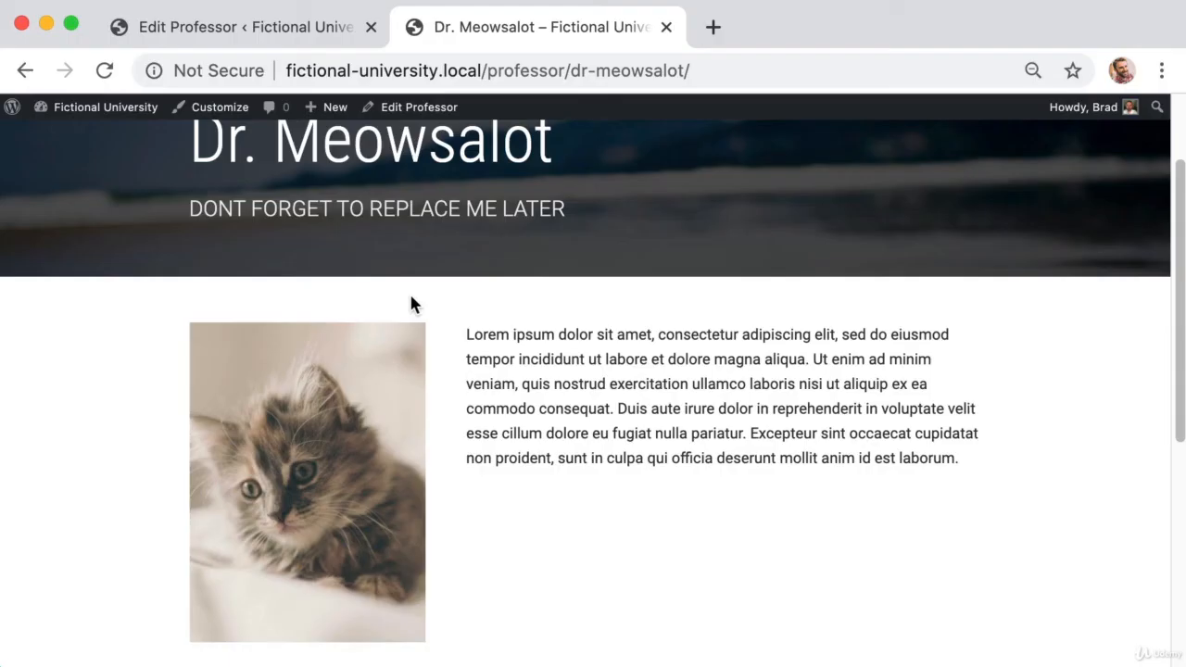
Step: Reload Dr. Meowsalot's page and outline the portrait photo and the browser's reload control to check the new crop
{"action": "key", "text": "super+r"}
{"action": "key", "text": "super+shift+4"}
{"action": "left_click_drag", "start_coordinate": [150, 299], "coordinate": [565, 640]}
{"action": "left_click_drag", "start_coordinate": [73, 45], "coordinate": [128, 96]}
{"action": "left_click", "coordinate": [102, 70]}
{"action": "key", "text": "super+shift+4"}
{"action": "left_click_drag", "start_coordinate": [154, 305], "coordinate": [422, 639]}
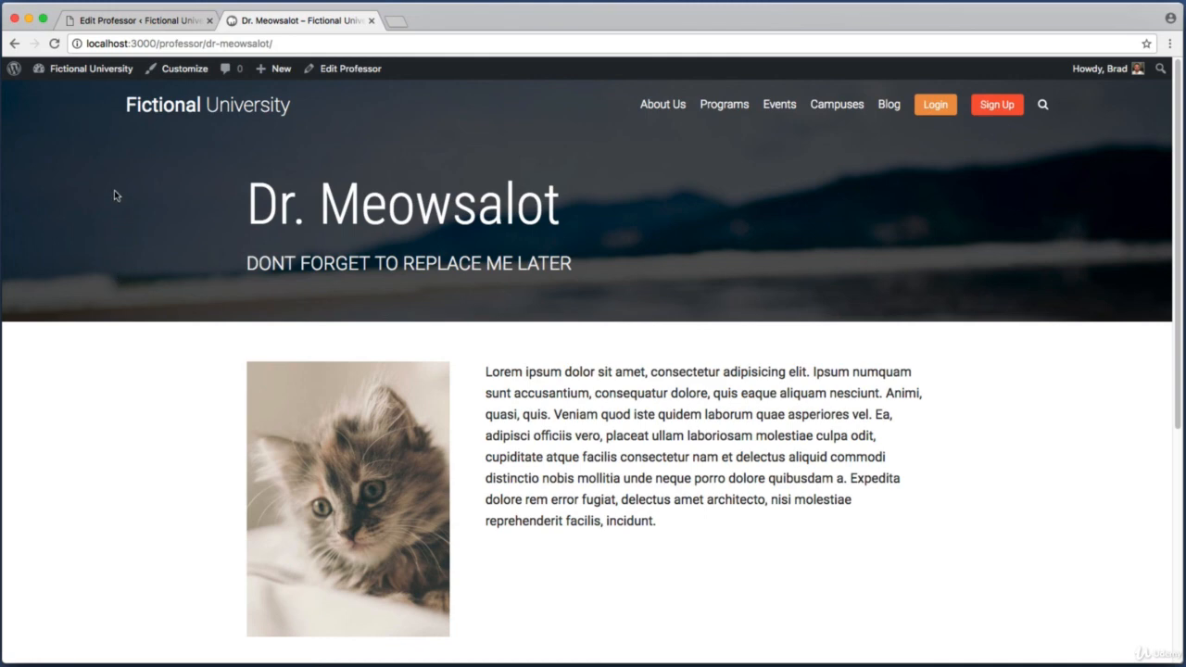
Step: Outline the page banner and its placeholder subtitle "DONT FORGET TO REPLACE ME LATER" on Dr. Meowsalot's page
{"action": "key", "text": "super+shift+4"}
{"action": "left_click_drag", "start_coordinate": [38, 80], "coordinate": [1158, 317]}
{"action": "key", "text": "super+shift+4"}
{"action": "left_click_drag", "start_coordinate": [227, 249], "coordinate": [596, 287]}
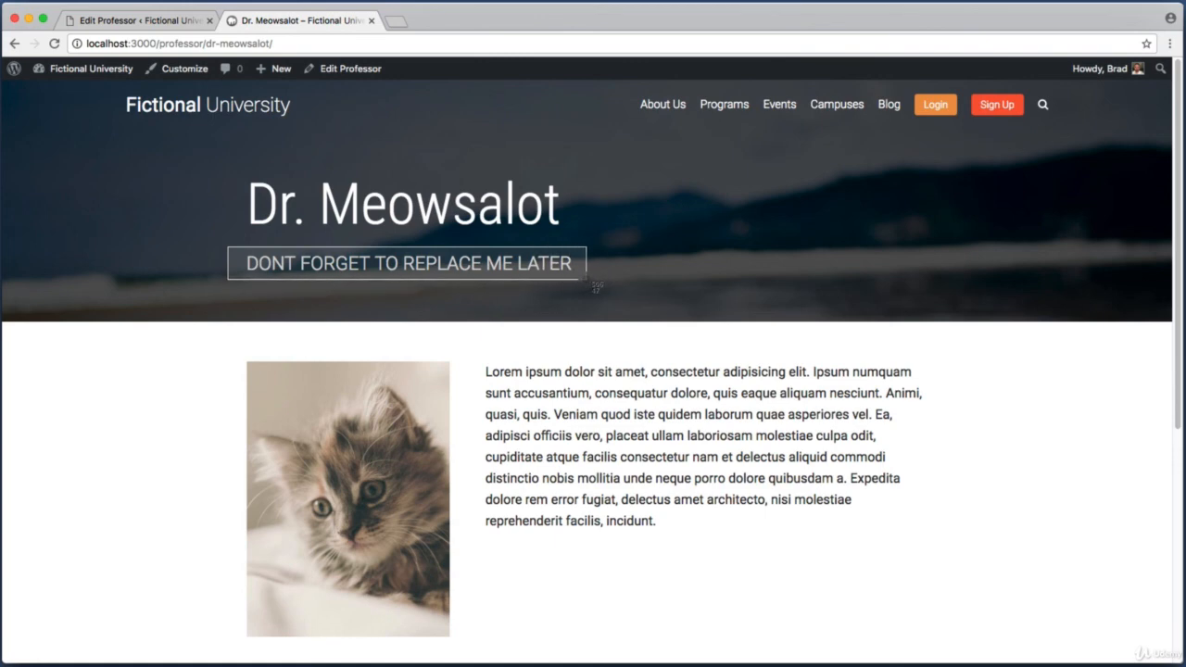
{"action": "mouse_move", "coordinate": [596, 287]}
{"action": "left_mouse_down"}
{"action": "mouse_move", "coordinate": [583, 285]}
{"action": "mouse_move", "coordinate": [599, 286]}
{"action": "left_mouse_up"}
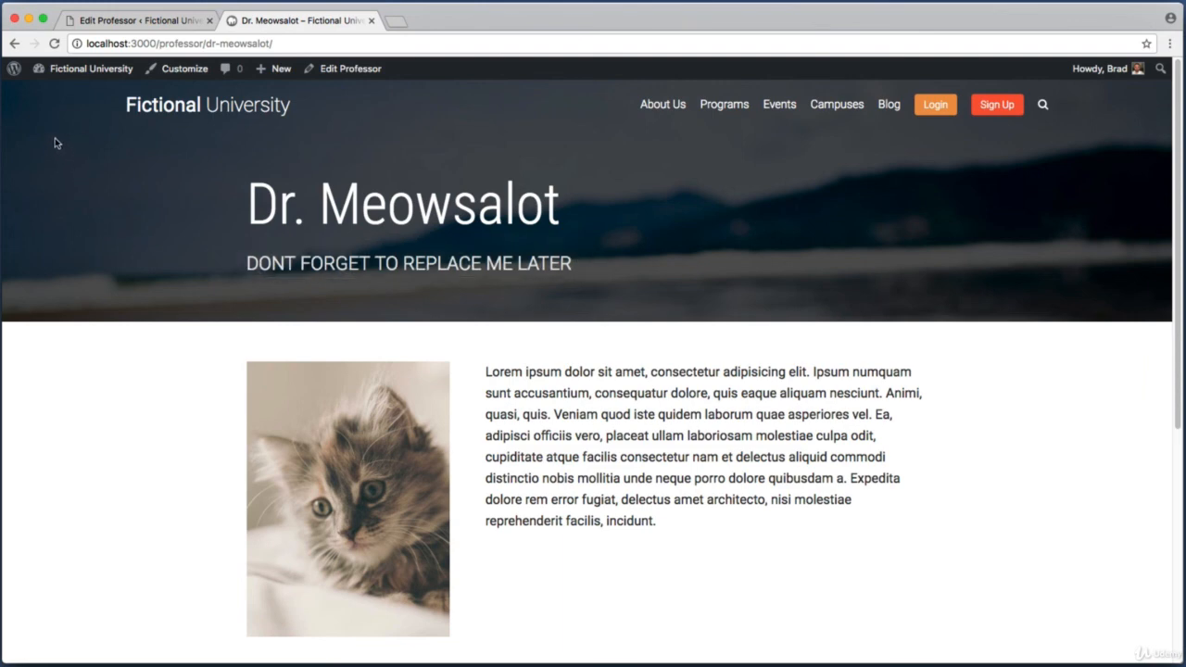
Step: Outline the banner's background image on either side of the page title
{"action": "key", "text": "super+shift+4"}
{"action": "left_click_drag", "start_coordinate": [10, 83], "coordinate": [203, 294]}
{"action": "key", "text": "super+shift+4"}
{"action": "left_click_drag", "start_coordinate": [620, 139], "coordinate": [1066, 282]}
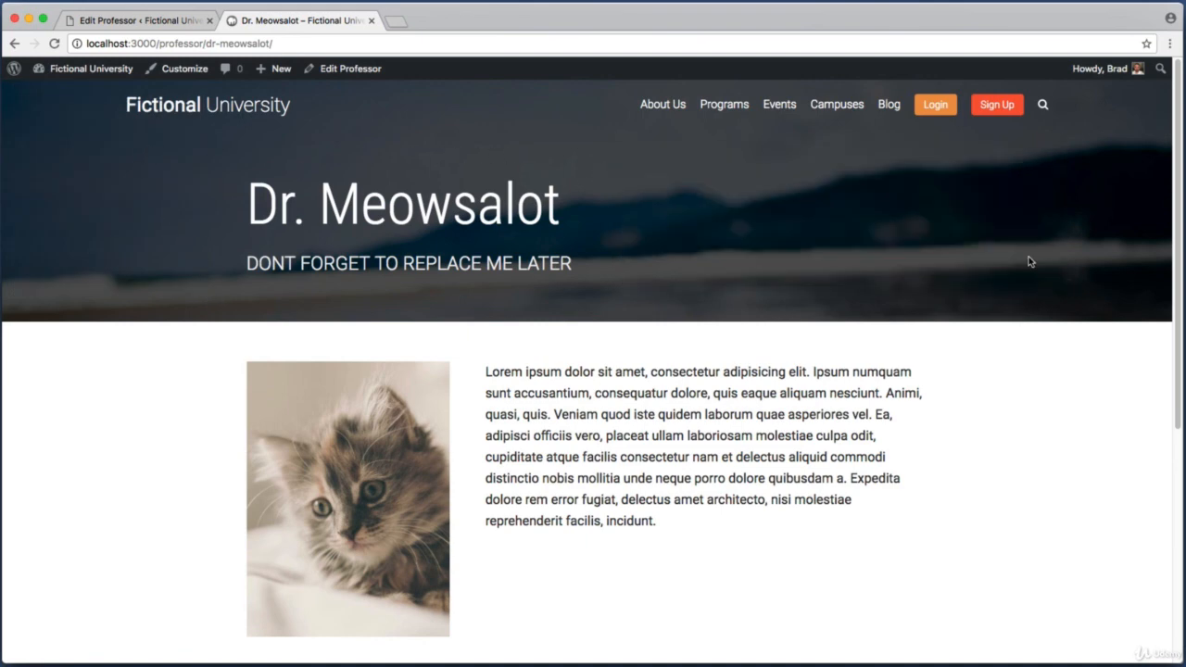